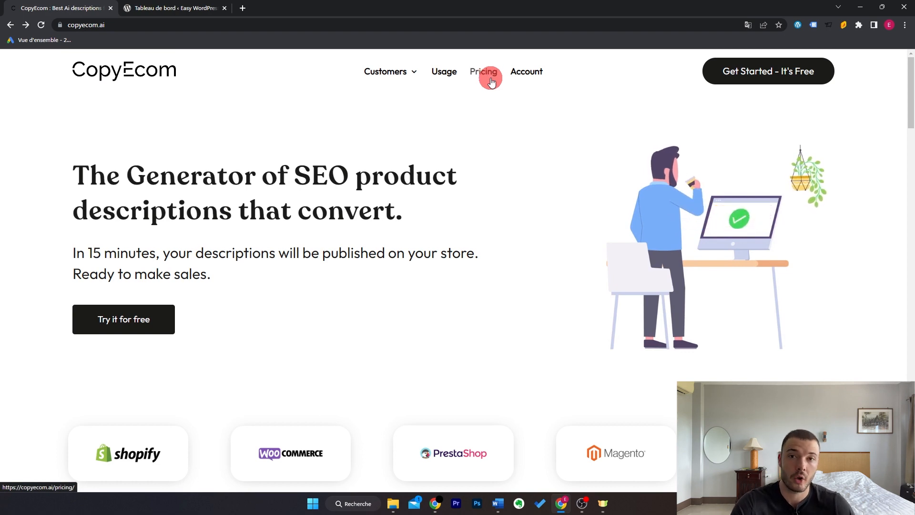
# Step: Open the CopyEcom pricing page and compare the product page allowances of the Individual and Enterprise plans
pyautogui.click(491, 80)
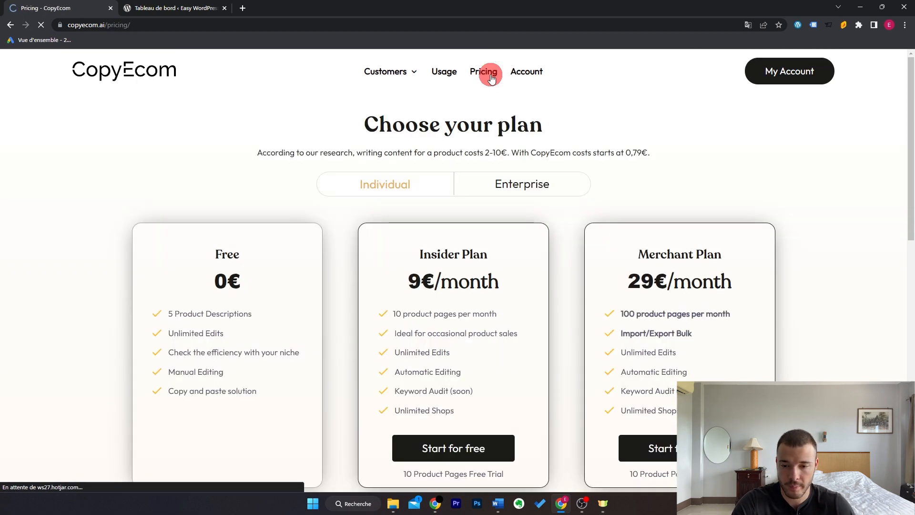
pyautogui.scroll(-1, 484, 184)
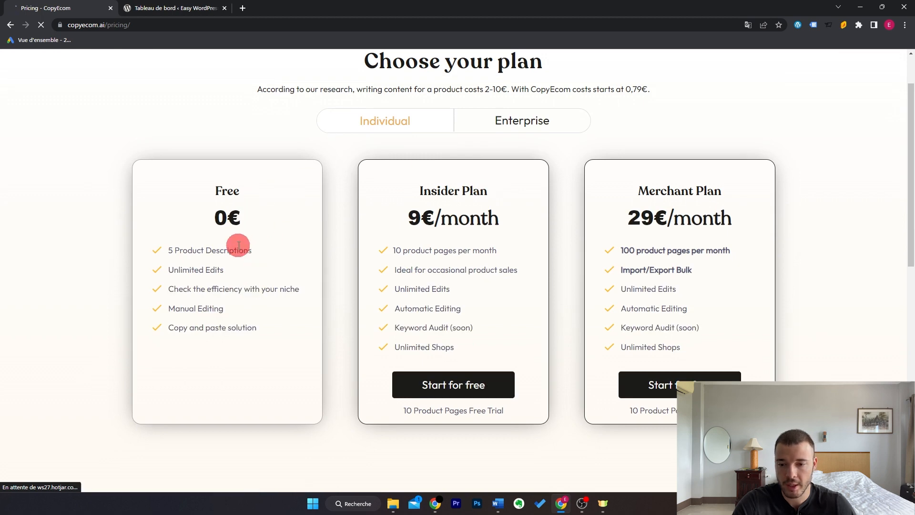
pyautogui.moveTo(257, 251); pyautogui.dragTo(167, 251)
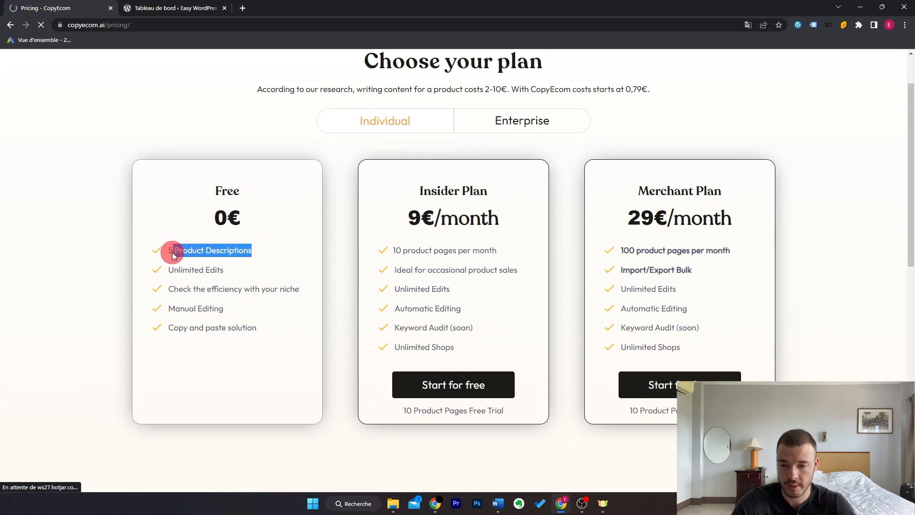
pyautogui.click(286, 252)
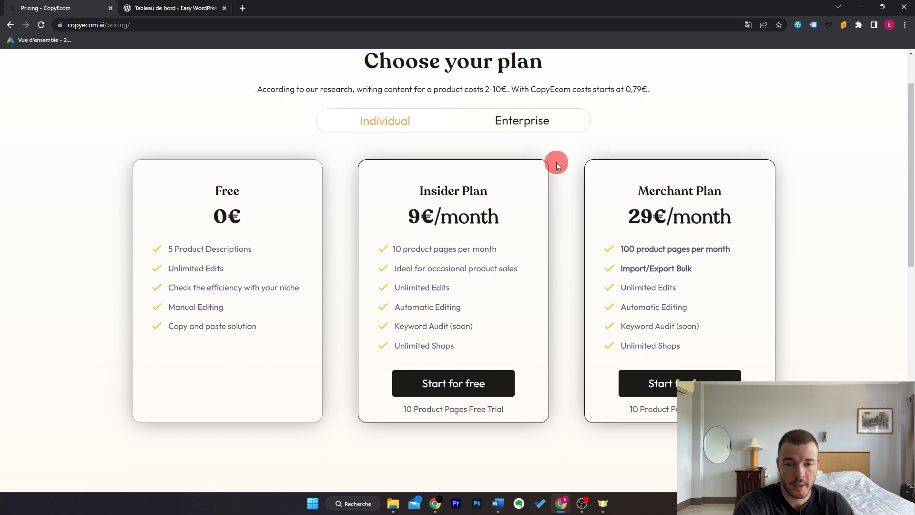
pyautogui.click(552, 125)
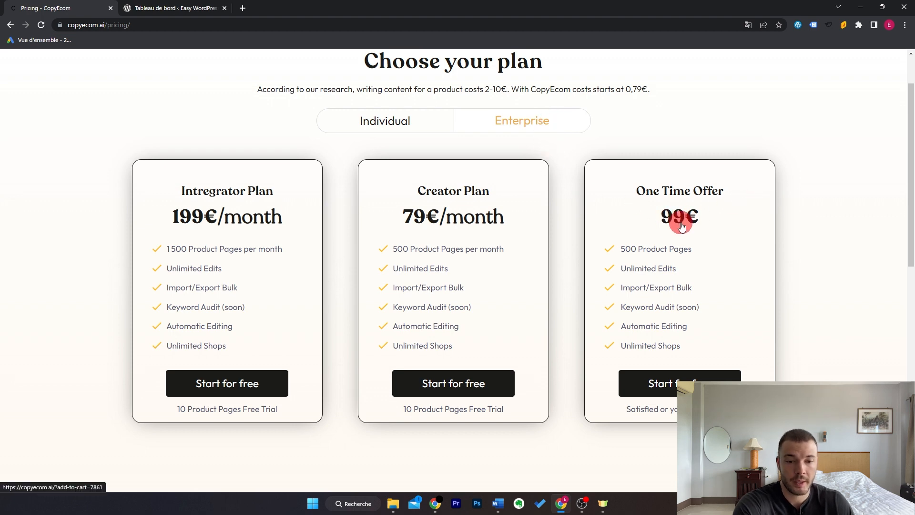
pyautogui.moveTo(693, 249); pyautogui.dragTo(614, 248)
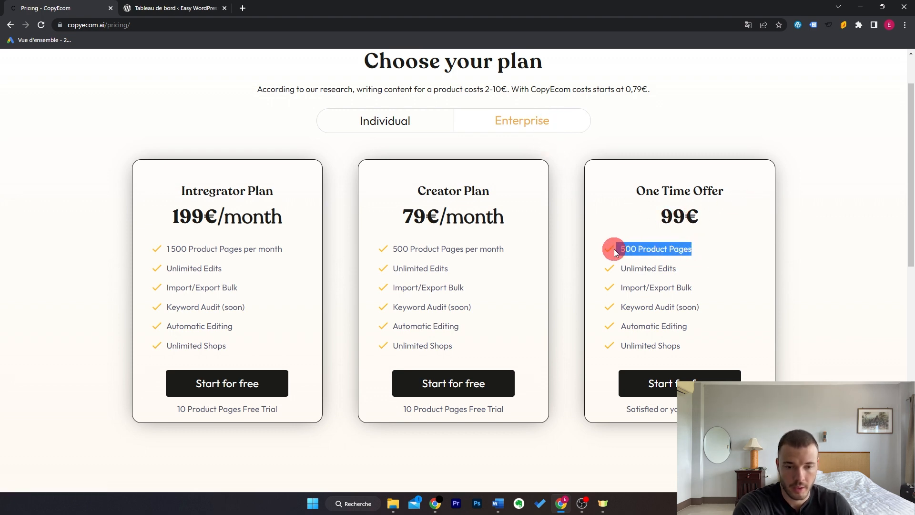
pyautogui.click(733, 248)
pyautogui.click(436, 130)
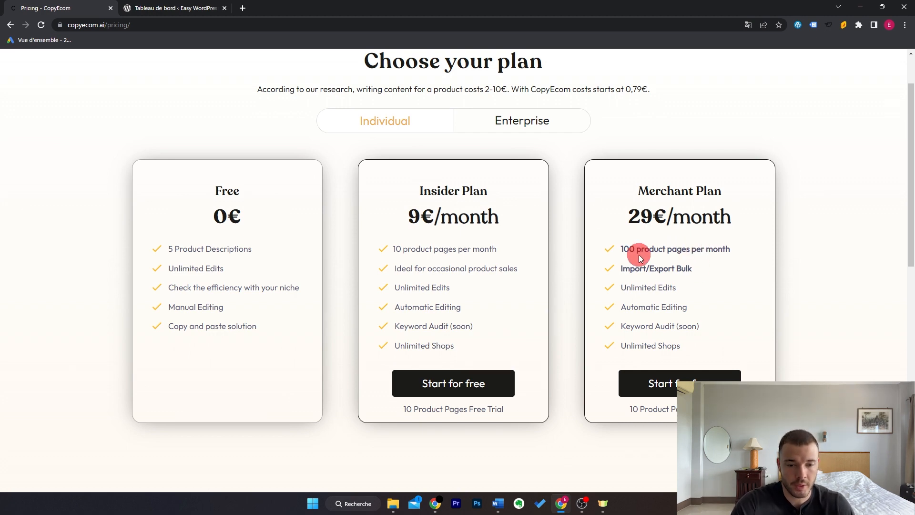
pyautogui.moveTo(622, 255); pyautogui.dragTo(740, 274)
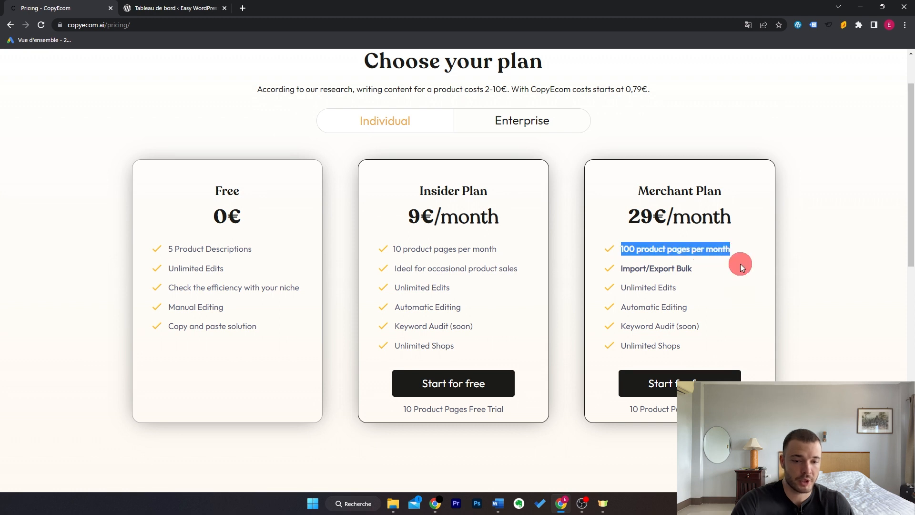
pyautogui.click(742, 267)
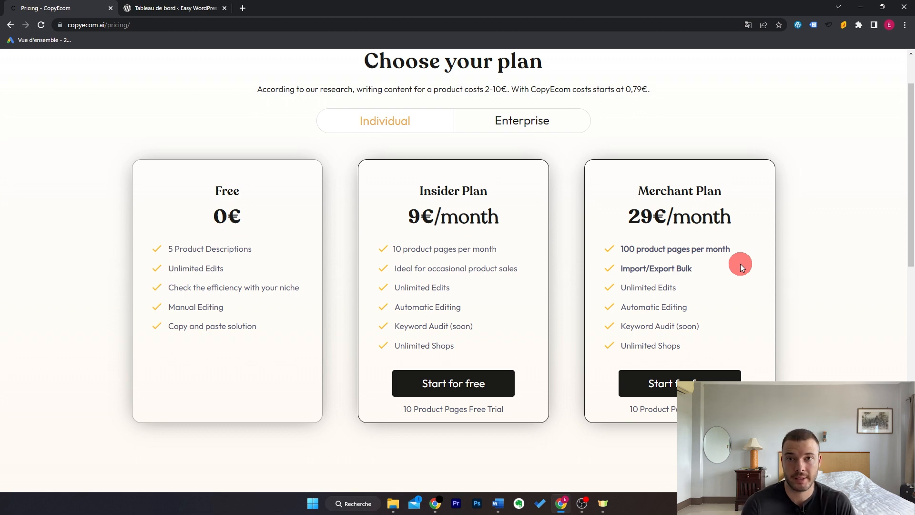
pyautogui.scroll(1, 485, 286)
pyautogui.scroll(-1, 460, 286)
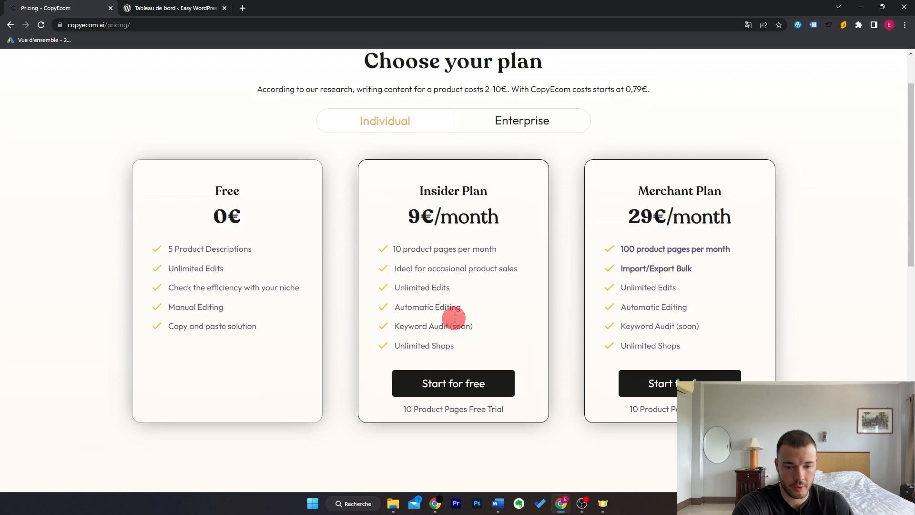
# Step: Start the free trial of the Insider Plan and complete its checkout
pyautogui.click(453, 391)
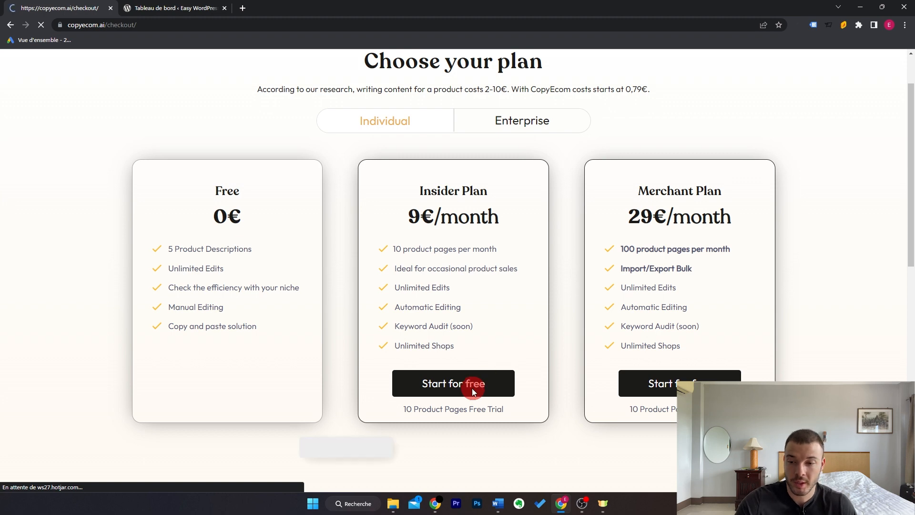
pyautogui.click(403, 225)
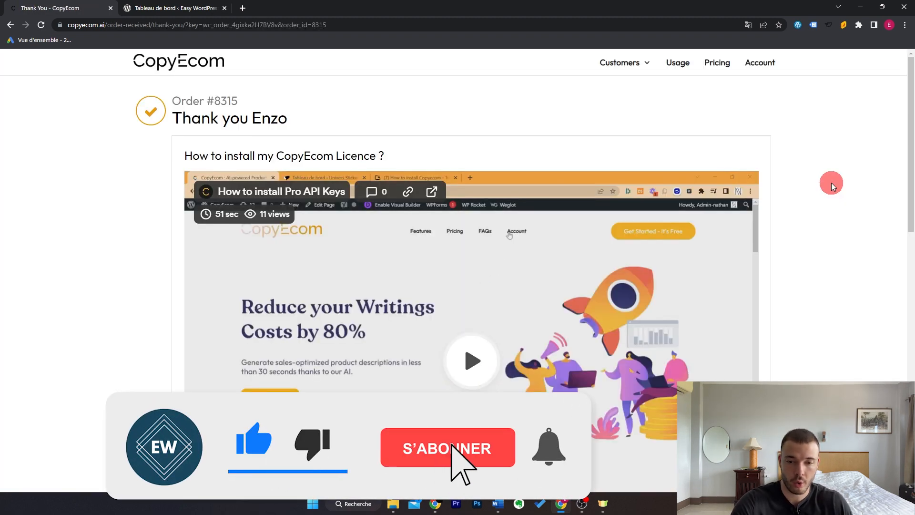
# Step: Review the order confirmation and open the related subscription's details at its API keys
pyautogui.scroll(-7, 832, 182)
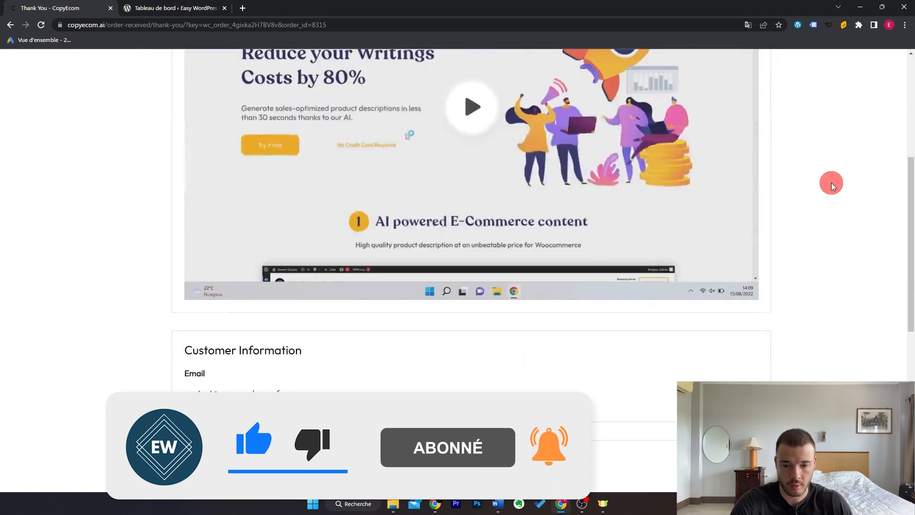
pyautogui.scroll(-5, 831, 182)
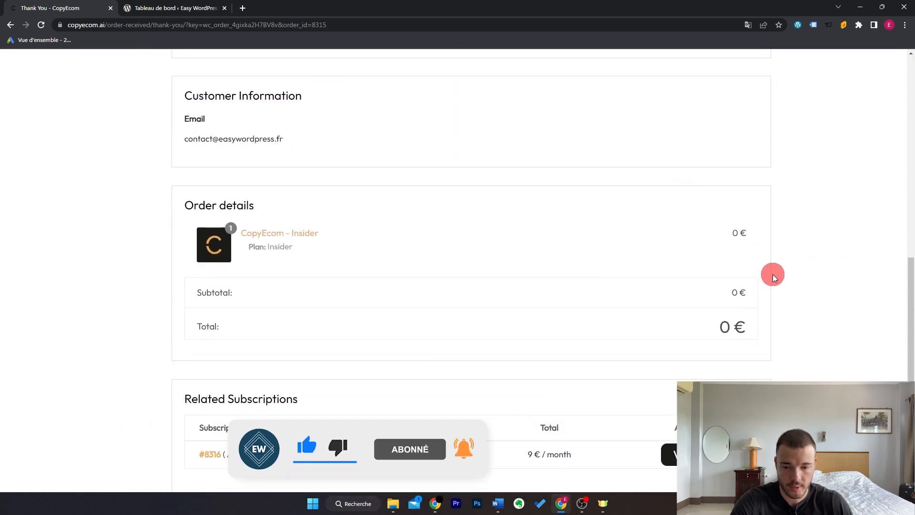
pyautogui.click(683, 330)
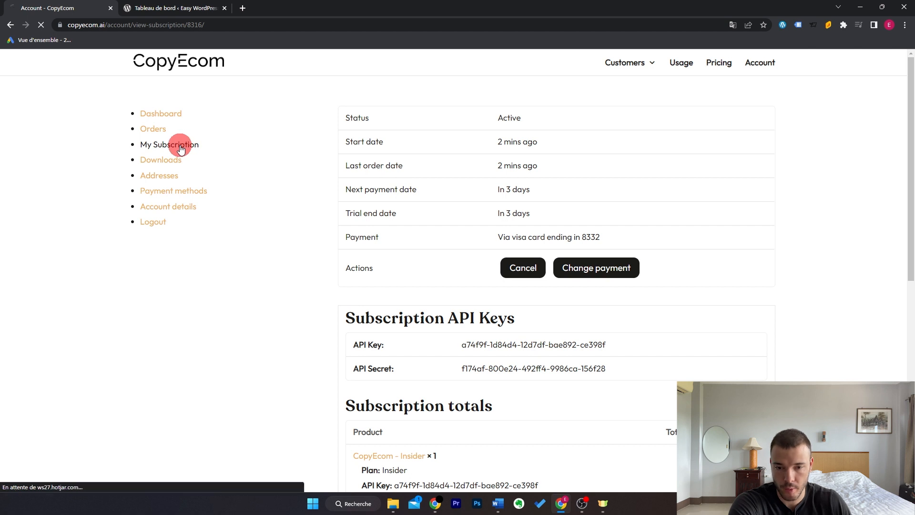
pyautogui.scroll(-1, 610, 311)
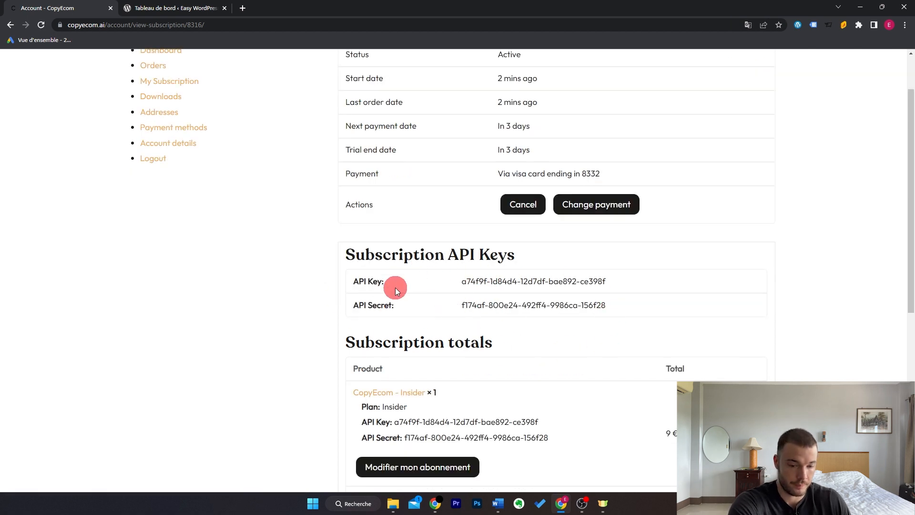
pyautogui.scroll(-1, 396, 288)
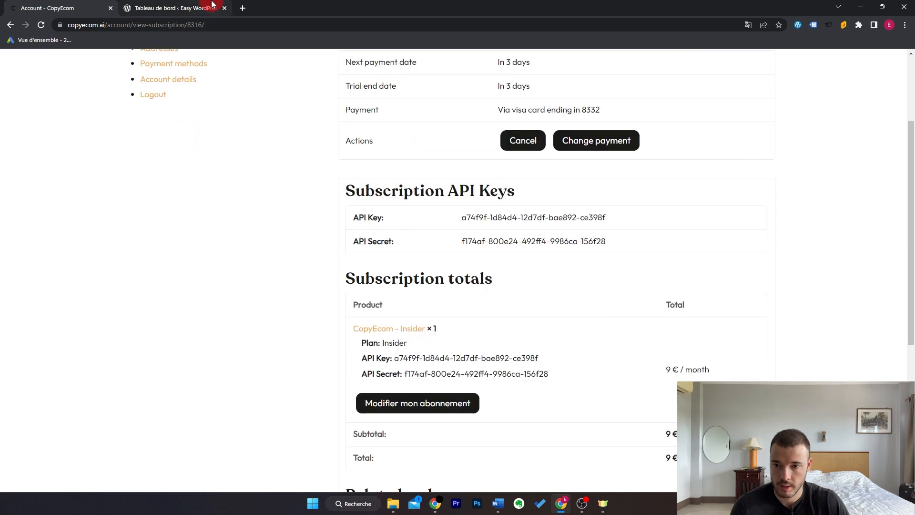
# Step: Open copyecom.ai in a new browser tab and download the CopyEcom plugin from its usage page
pyautogui.click(242, 6)
pyautogui.write('copyecom.ai')
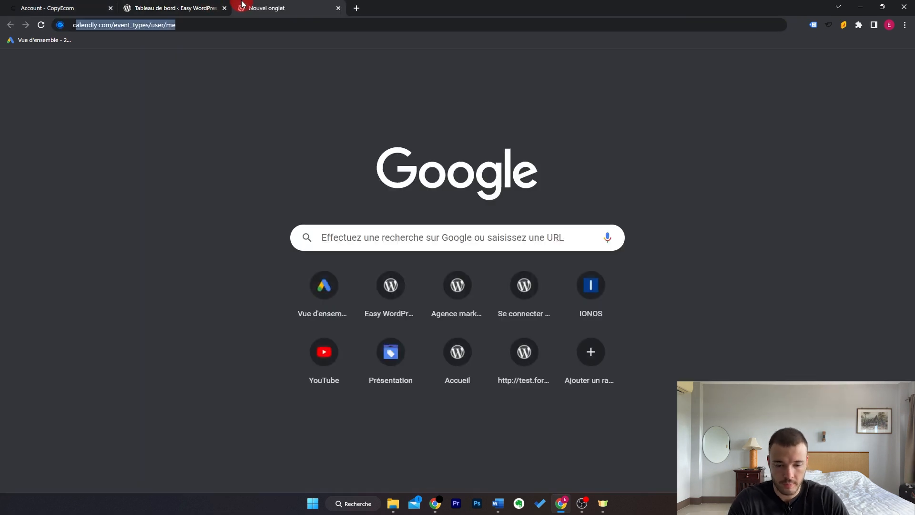
pyautogui.press('Return')
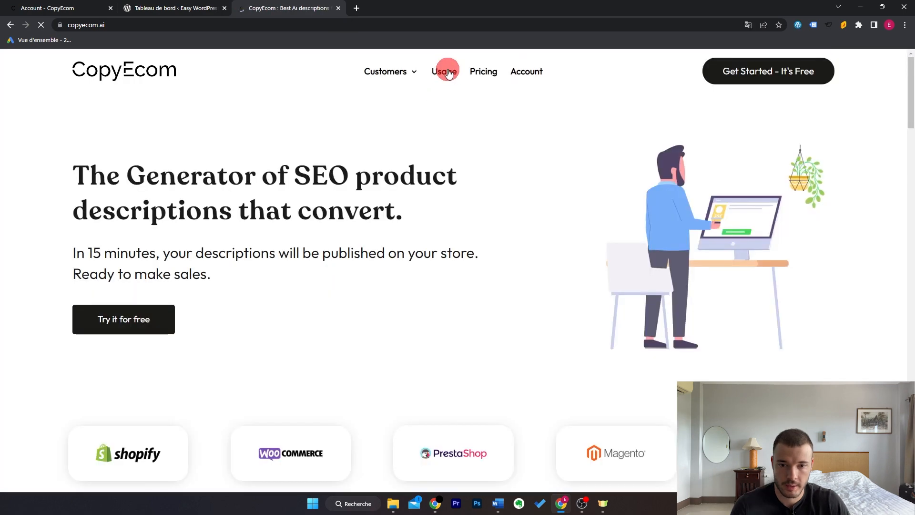
pyautogui.click(446, 72)
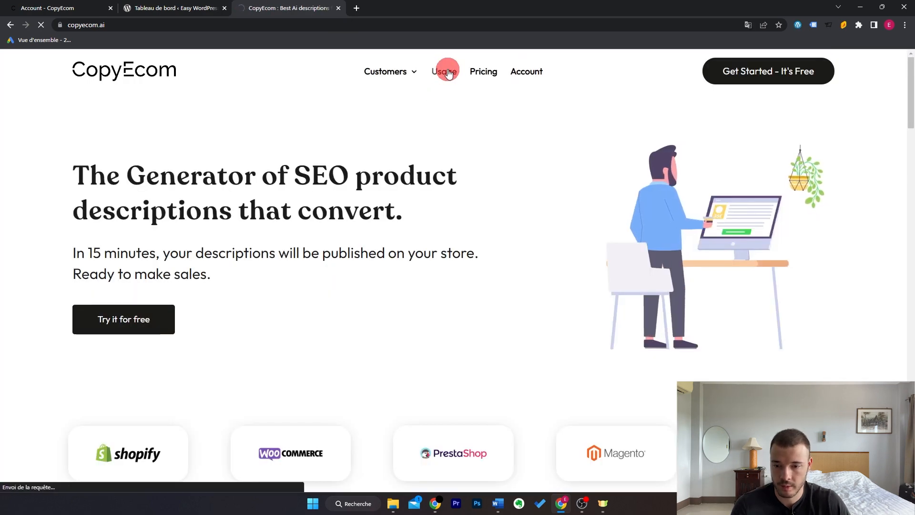
pyautogui.click(178, 226)
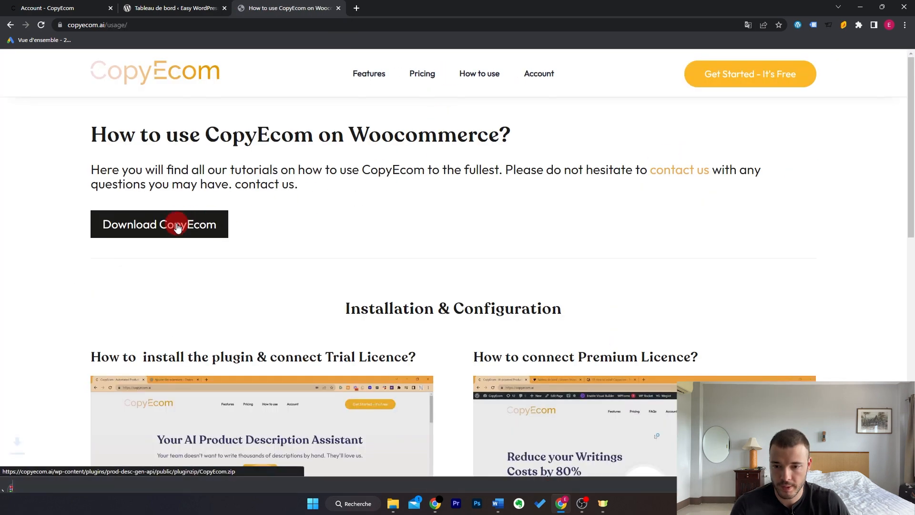
# Step: Switch to the WordPress dashboard, then upload, install and activate the downloaded CopyEcom.zip extension
pyautogui.click(217, 8)
pyautogui.scroll(-2, 243, 230)
pyautogui.scroll(-2, 152, 348)
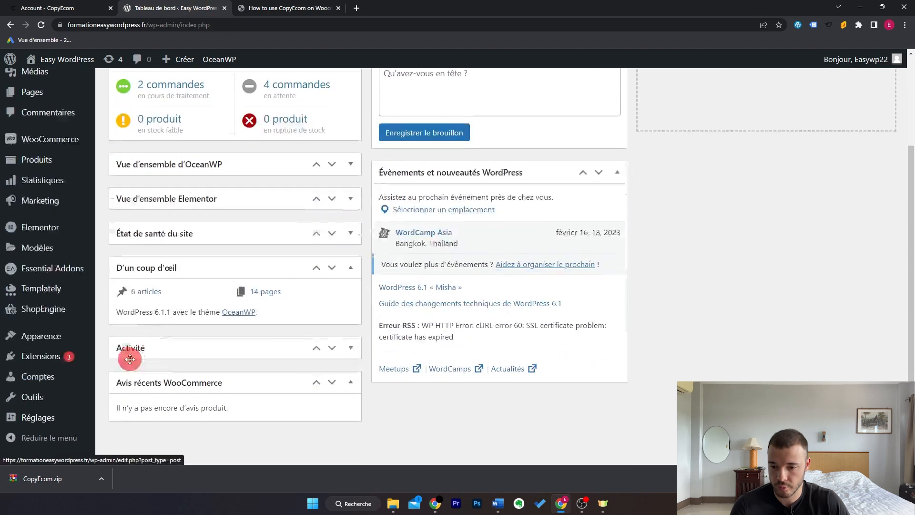
pyautogui.moveTo(72, 363)
pyautogui.click(116, 372)
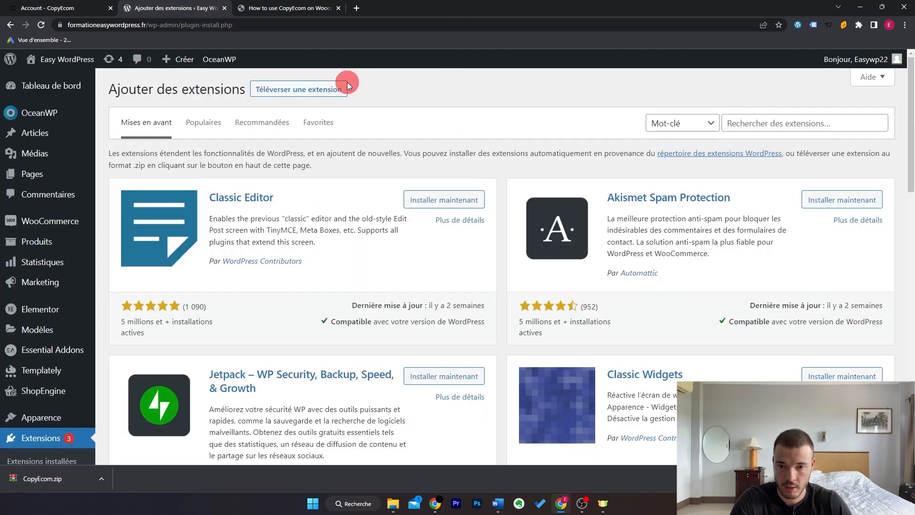
pyautogui.click(347, 86)
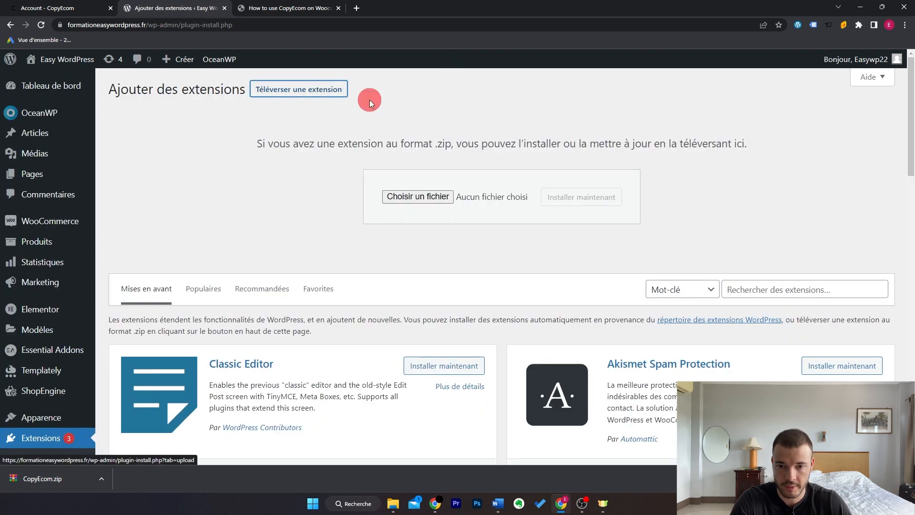
pyautogui.click(421, 198)
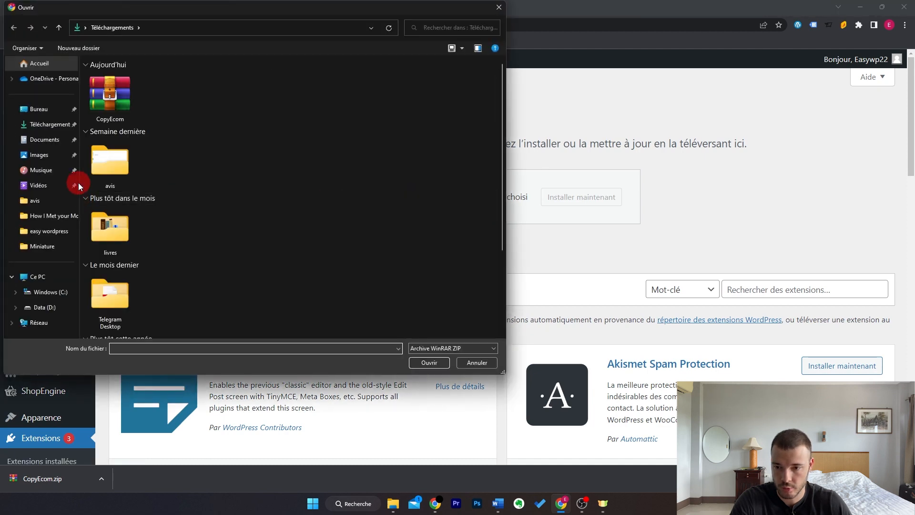
pyautogui.doubleClick(109, 94)
pyautogui.click(567, 203)
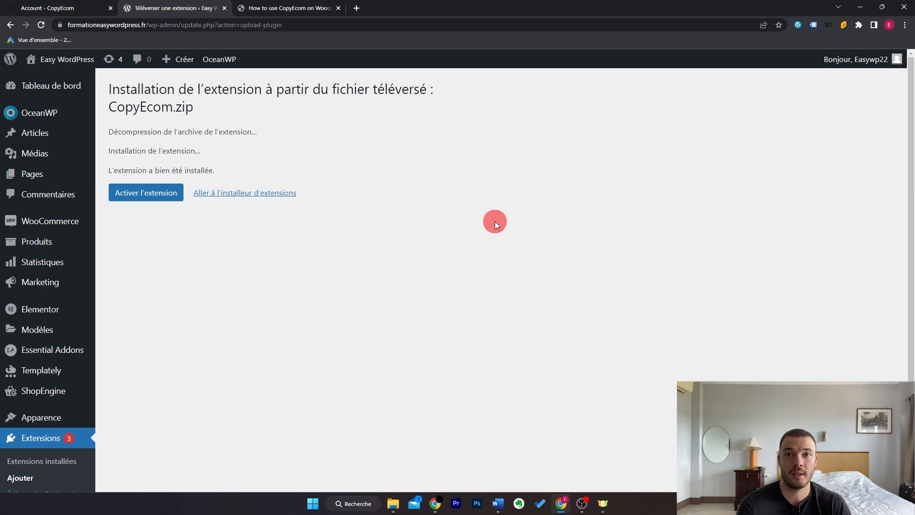
pyautogui.click(174, 192)
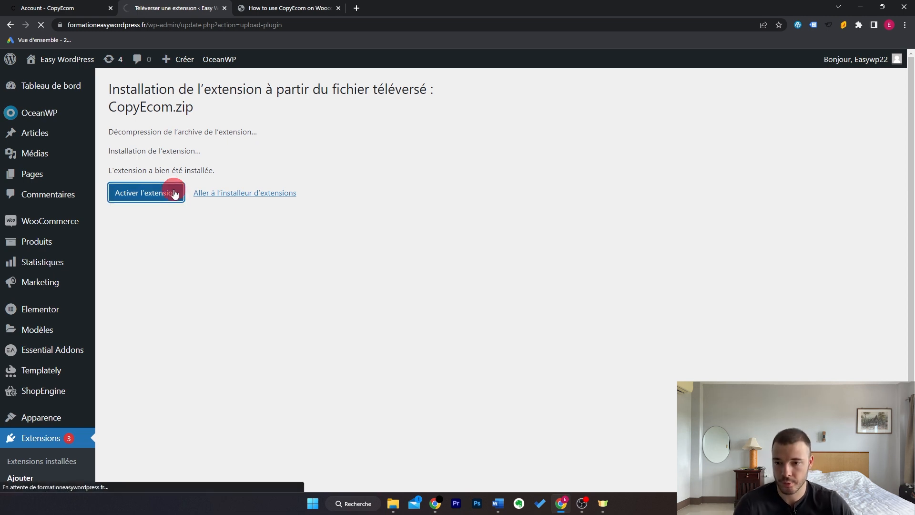
# Step: Open the CopyEcom licence page in WordPress and paste the API key copied from the subscription details
pyautogui.scroll(-10, 535, 194)
pyautogui.moveTo(64, 460)
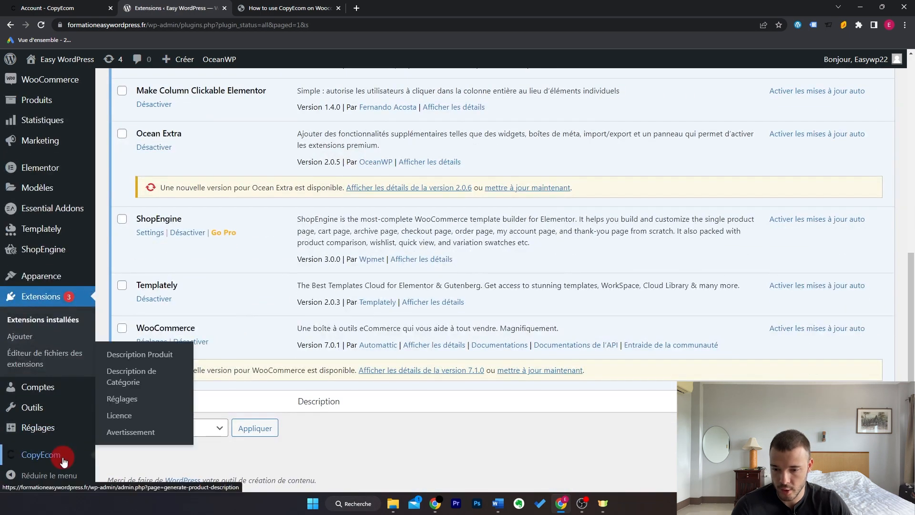
pyautogui.click(118, 417)
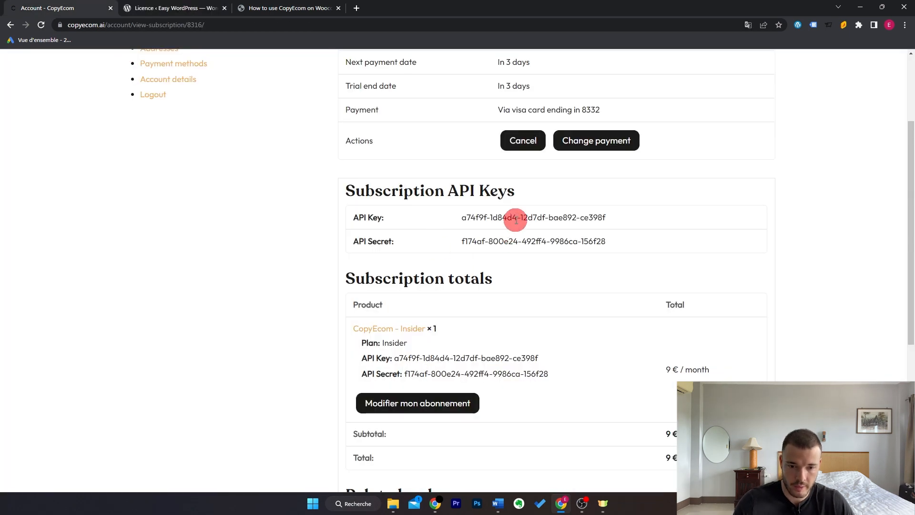
pyautogui.click(515, 219)
pyautogui.hotkey('ctrl', 'c')
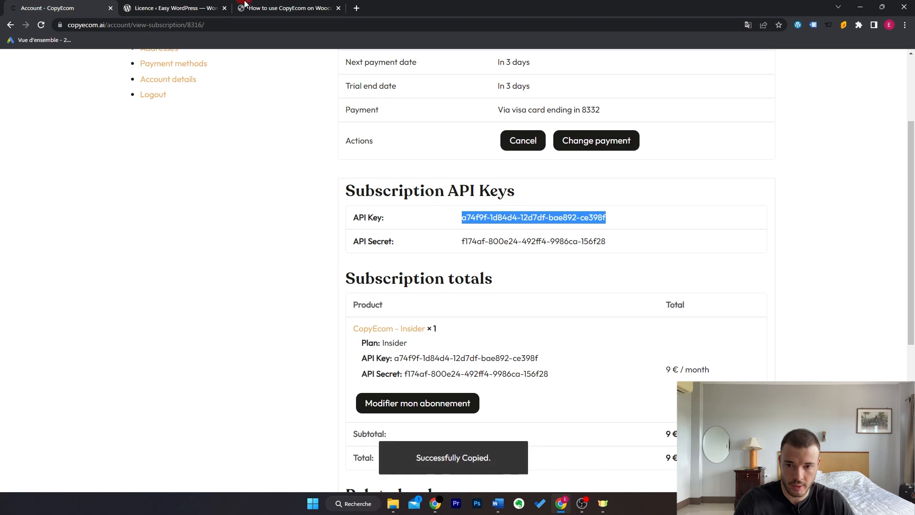
pyautogui.click(205, 8)
pyautogui.click(279, 204)
pyautogui.hotkey('ctrl', 'v')
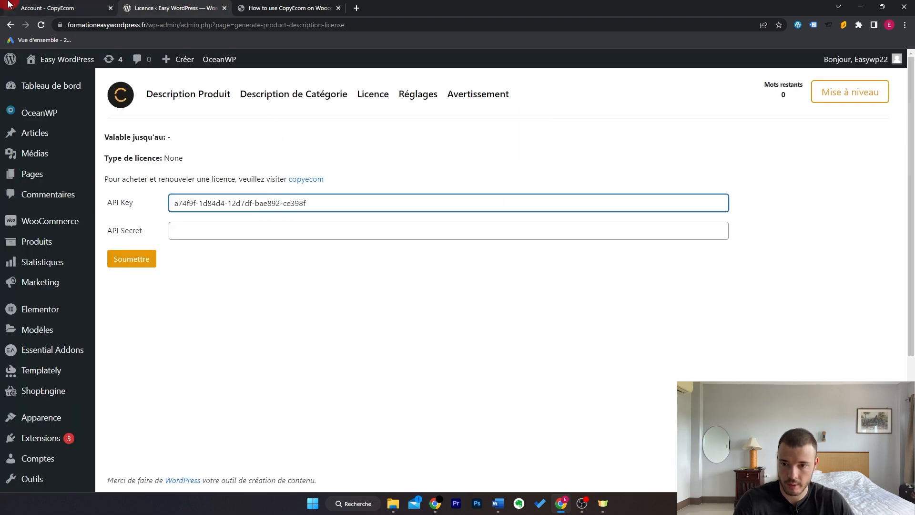
# Step: Copy the API secret from the subscription details into the plugin's API Secret field and submit the licence
pyautogui.click(47, 8)
pyautogui.click(472, 242)
pyautogui.click(205, 8)
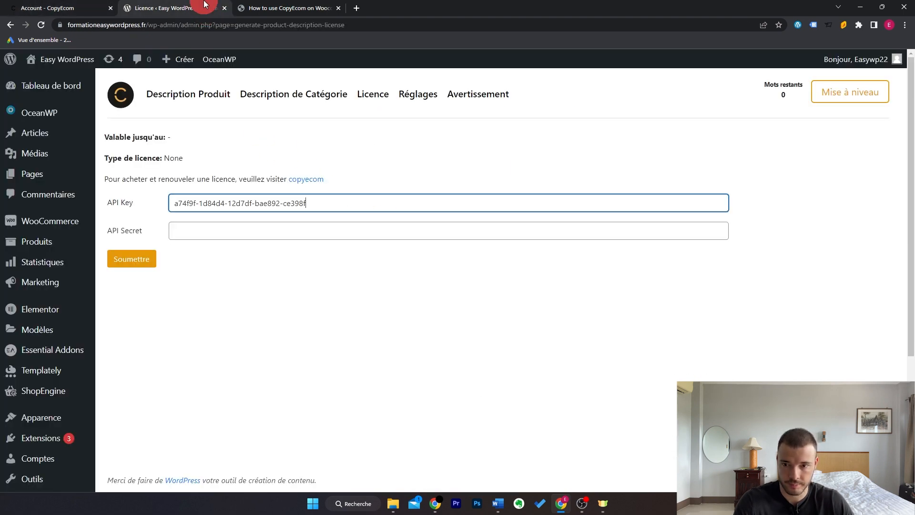
pyautogui.click(269, 225)
pyautogui.hotkey('ctrl', 'v')
pyautogui.click(138, 265)
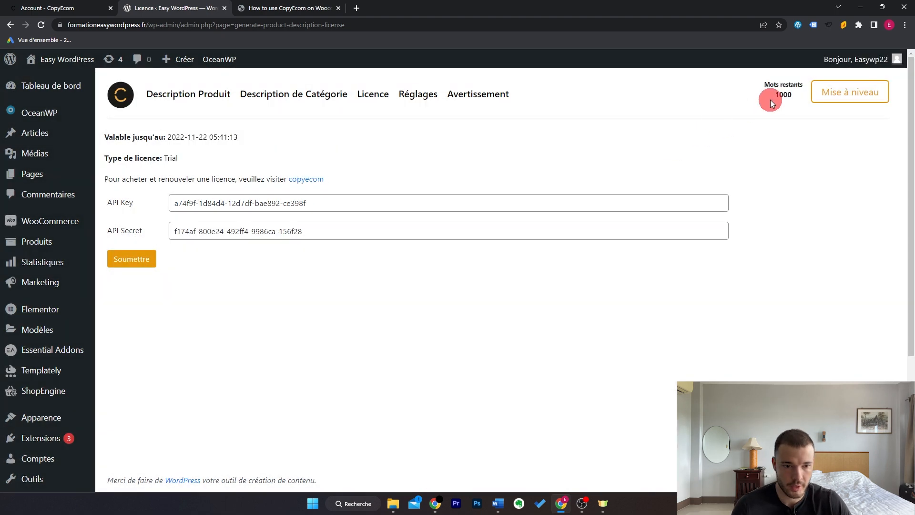
# Step: Open the CopyEcom plugin settings and set the description language to Anglaise
pyautogui.moveTo(774, 95); pyautogui.dragTo(787, 95)
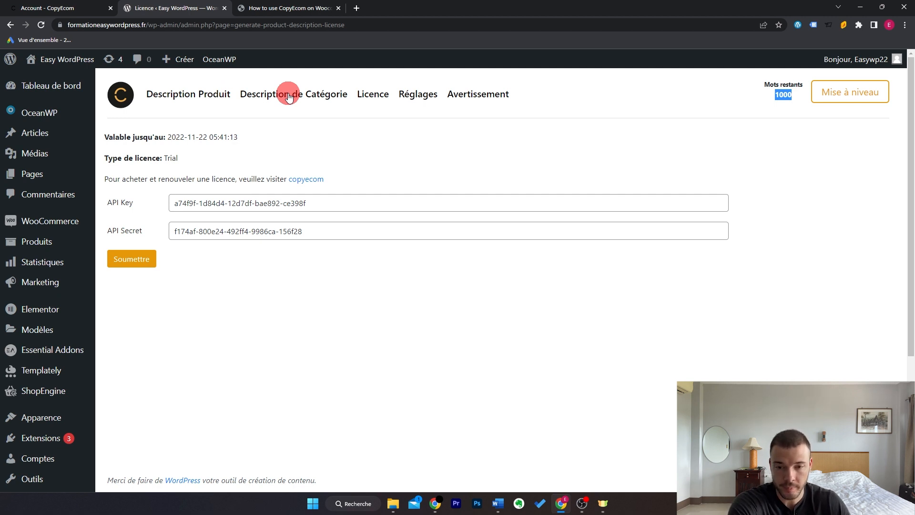
pyautogui.click(427, 97)
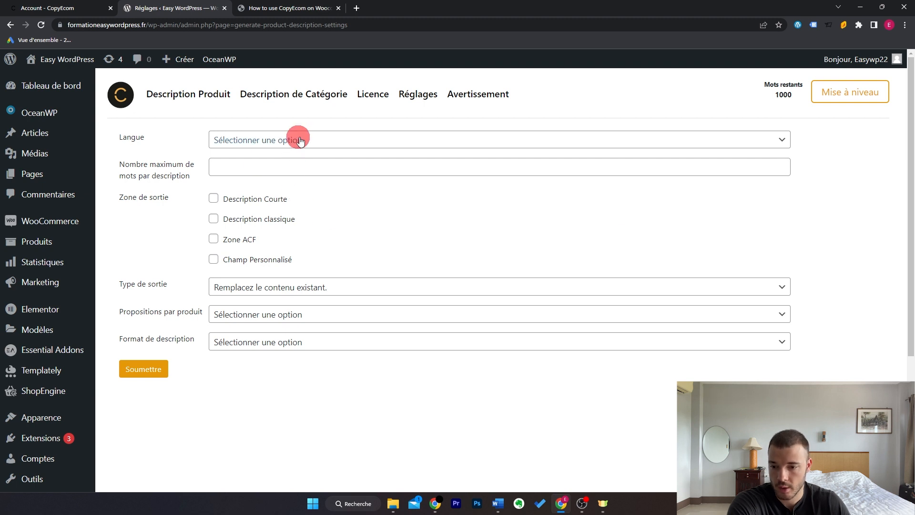
pyautogui.moveTo(78, 241)
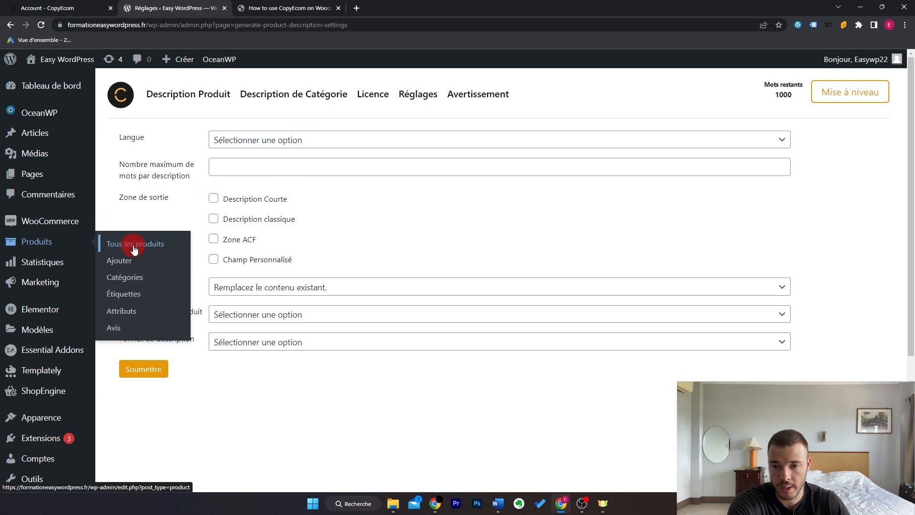
pyautogui.click(317, 140)
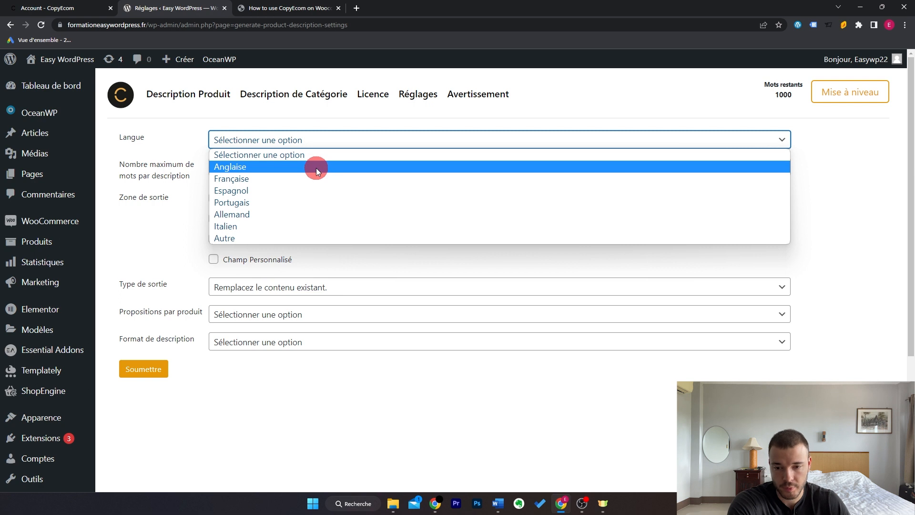
pyautogui.click(319, 168)
pyautogui.click(306, 171)
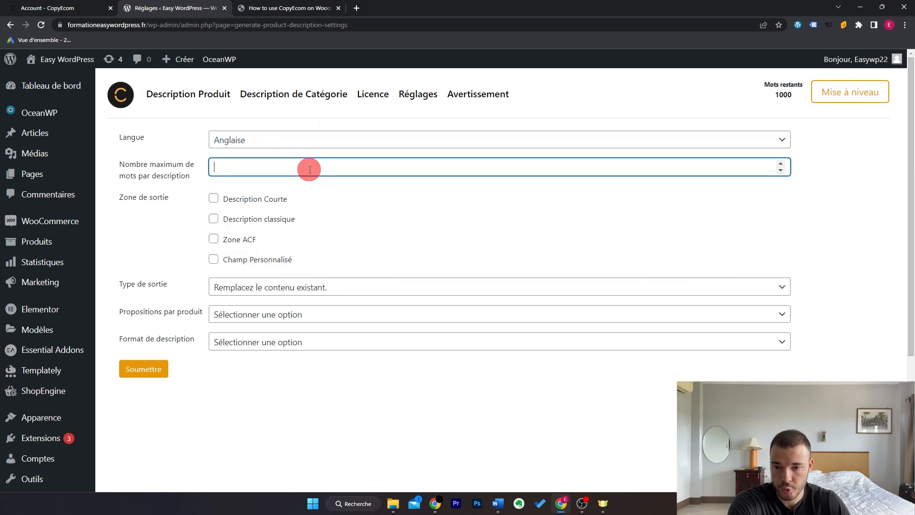
pyautogui.click(391, 200)
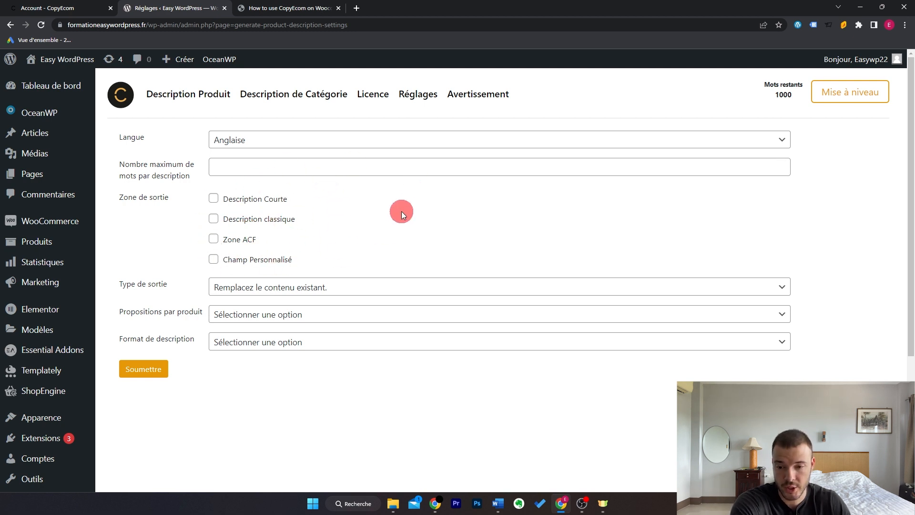
# Step: Output the generated text to Description classique and set the output type to "Remplacez le contenu existant."
pyautogui.click(214, 218)
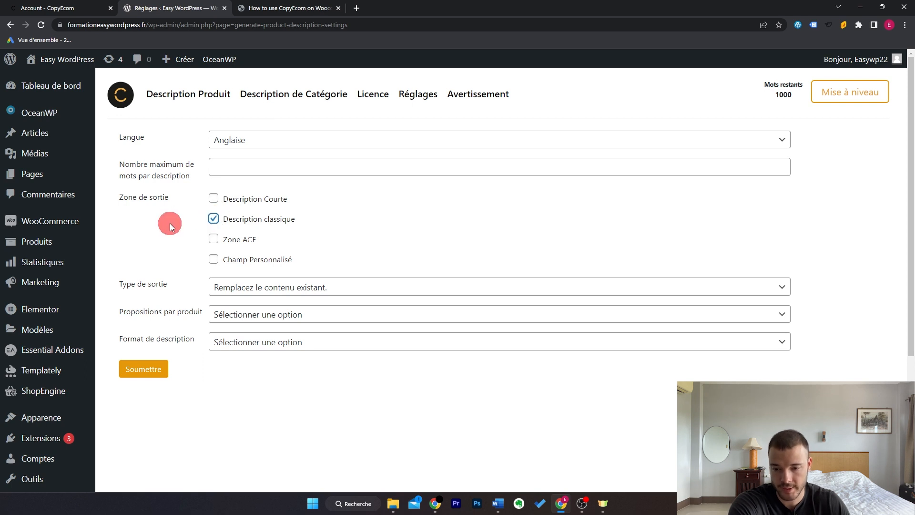
pyautogui.click(380, 284)
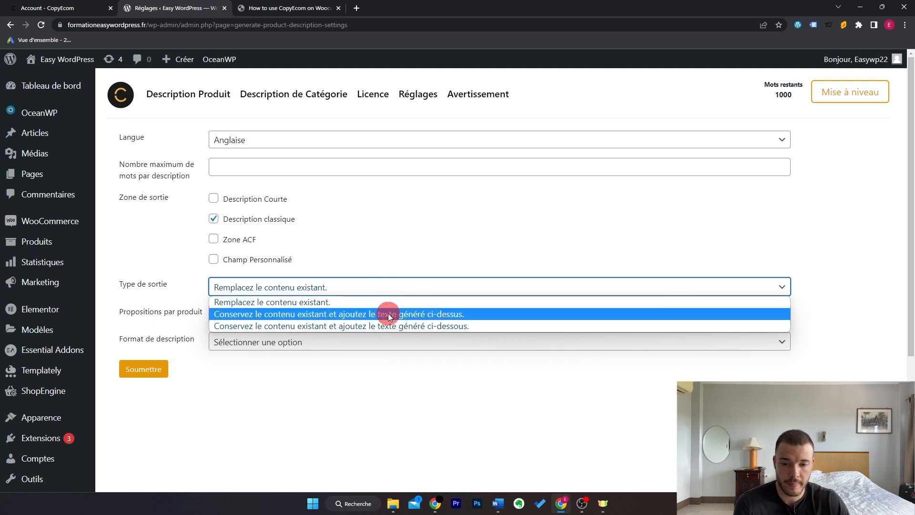
pyautogui.click(334, 302)
# Step: Set the proposals per product to 1 and the description format to "Paragraphe avec un titre"
pyautogui.click(355, 318)
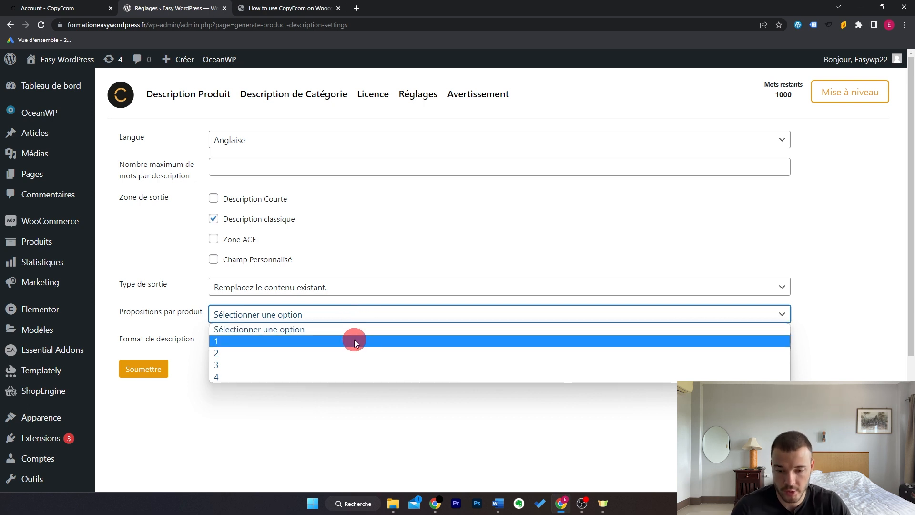
pyautogui.click(340, 341)
pyautogui.click(340, 348)
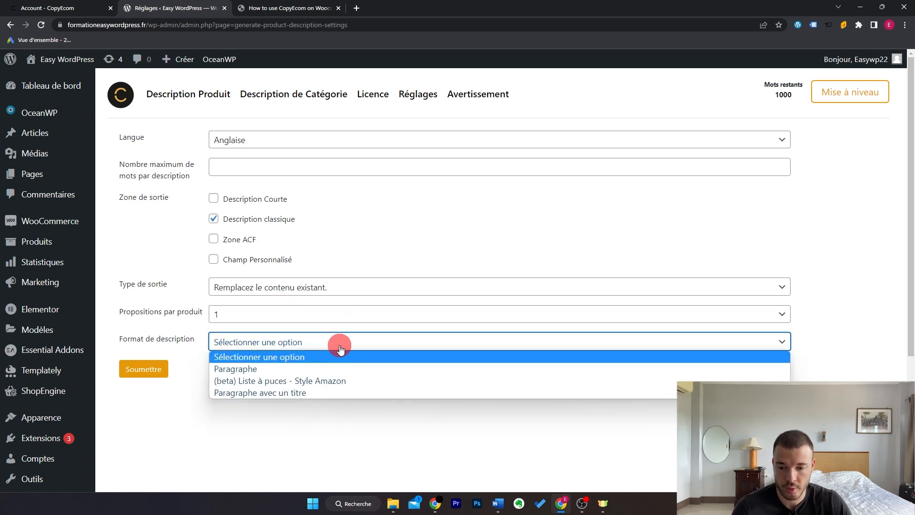
pyautogui.click(329, 393)
# Step: Set the maximum number of words per description to 150 and submit the plugin settings
pyautogui.click(141, 370)
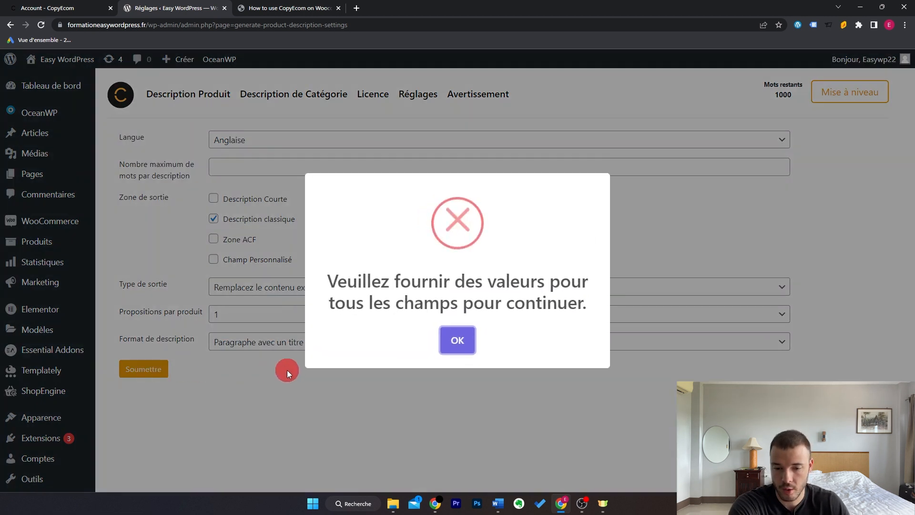
pyautogui.click(446, 342)
pyautogui.click(293, 165)
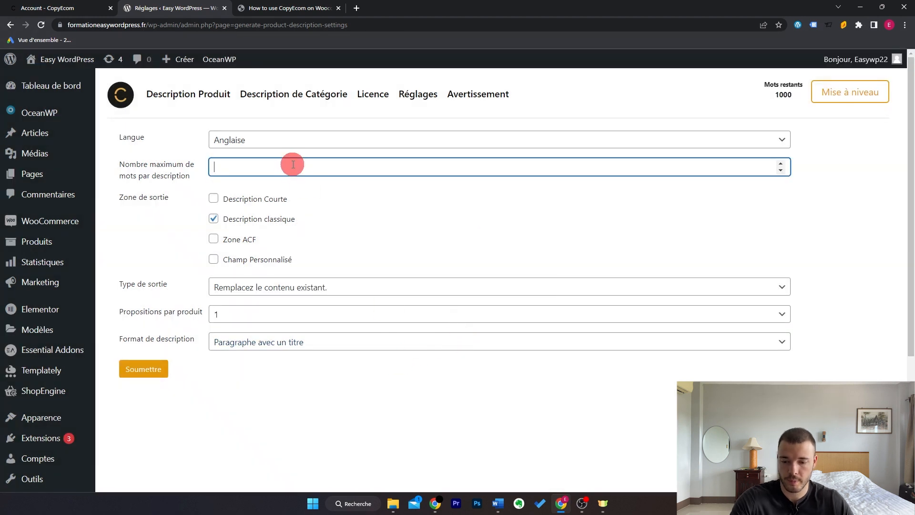
pyautogui.write('150')
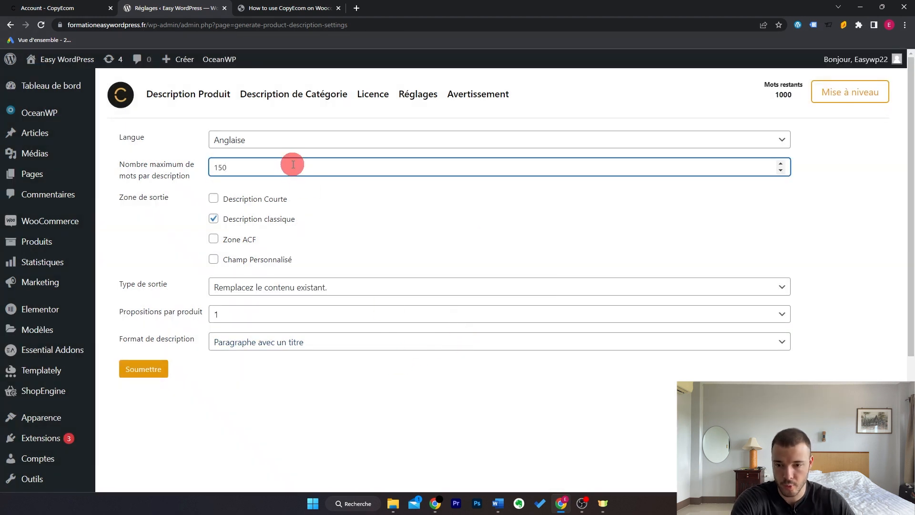
pyautogui.click(143, 369)
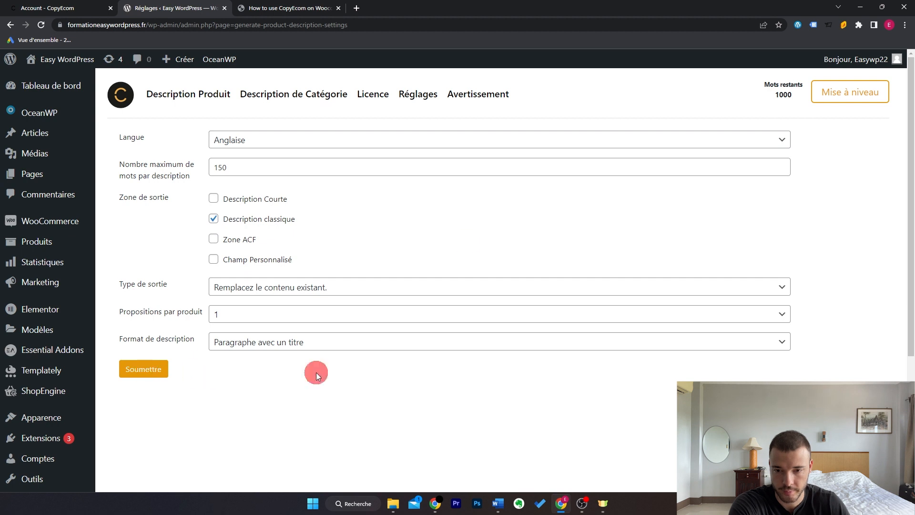
# Step: Open the CopyEcom product description page and look through the listed WooCommerce product names
pyautogui.click(214, 95)
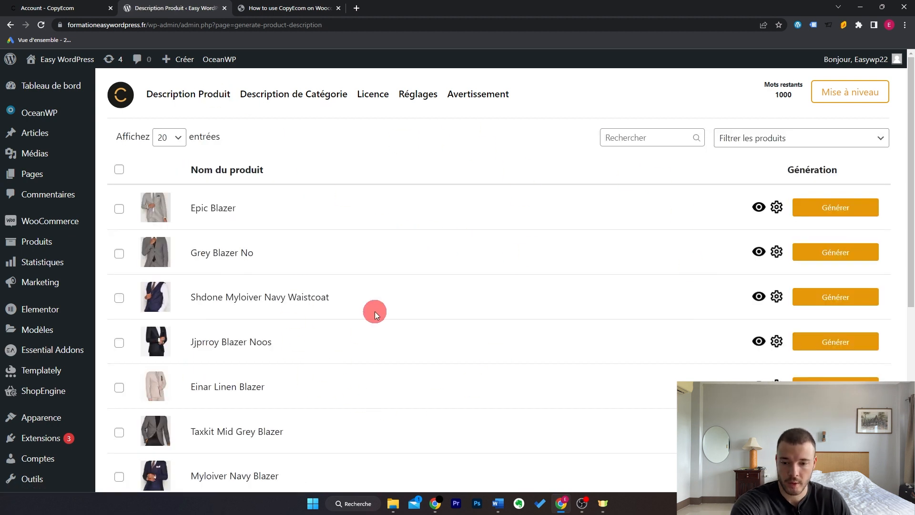
pyautogui.scroll(-3, 370, 310)
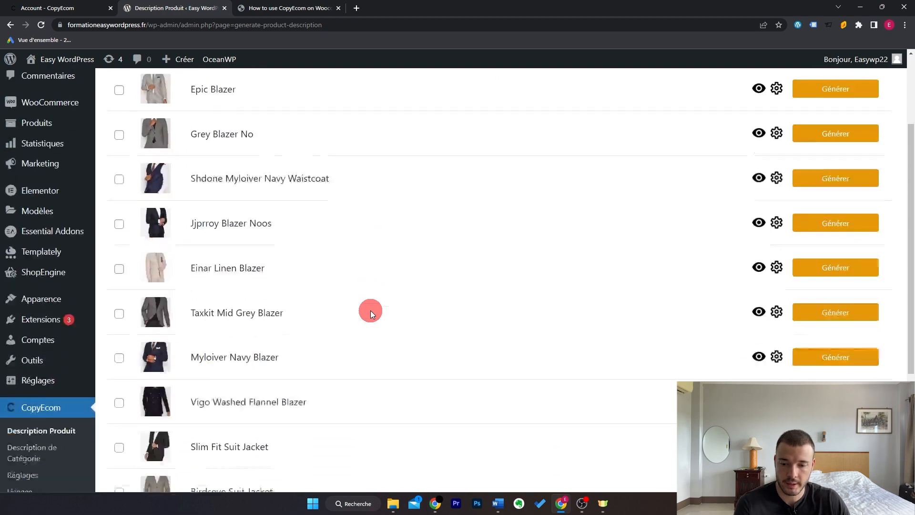
pyautogui.scroll(3, 371, 311)
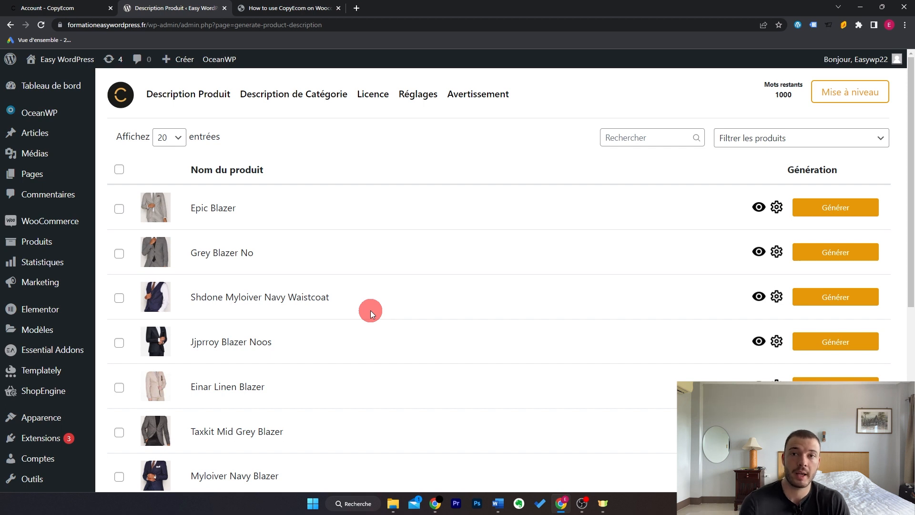
pyautogui.moveTo(190, 254); pyautogui.dragTo(240, 253)
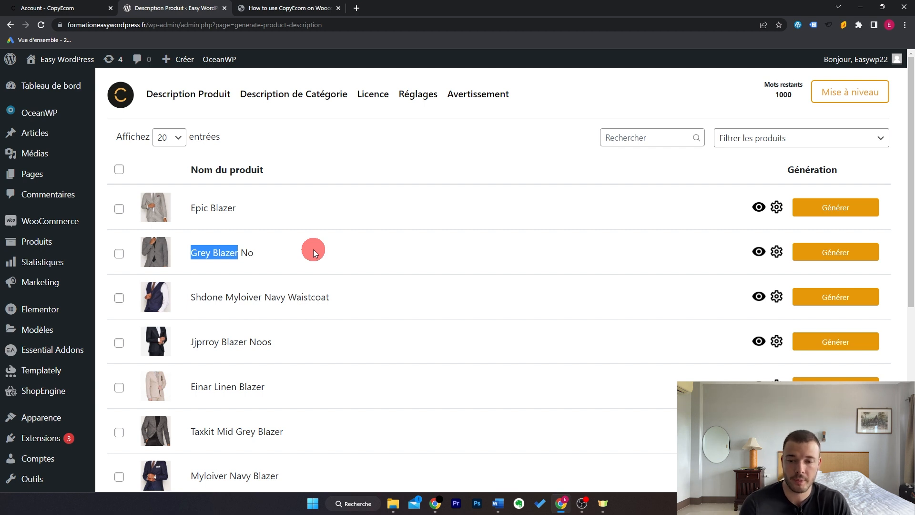
pyautogui.click(285, 258)
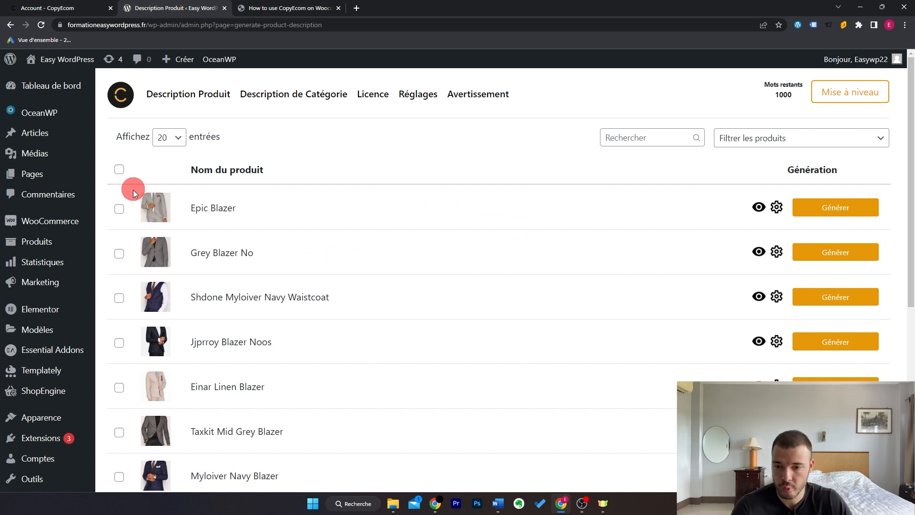
# Step: Try selecting all products in the list at once, and clear the selection again
pyautogui.click(119, 170)
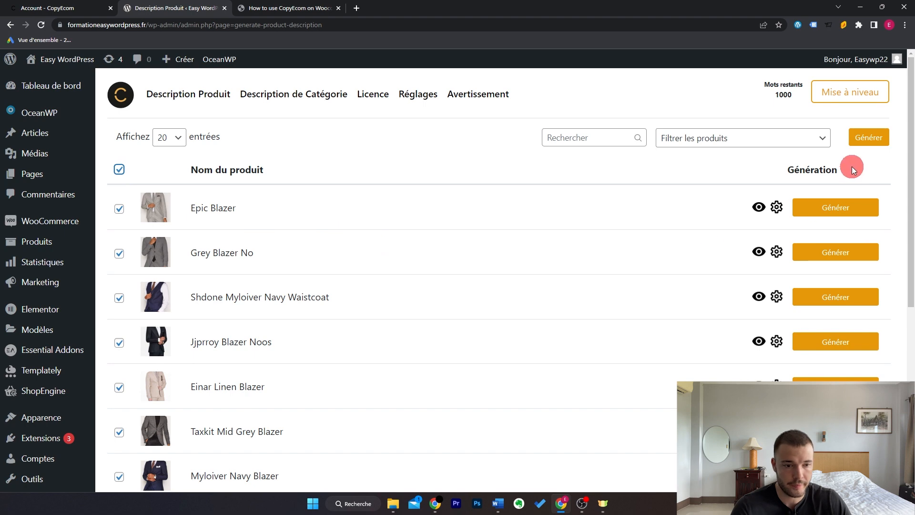
pyautogui.click(119, 170)
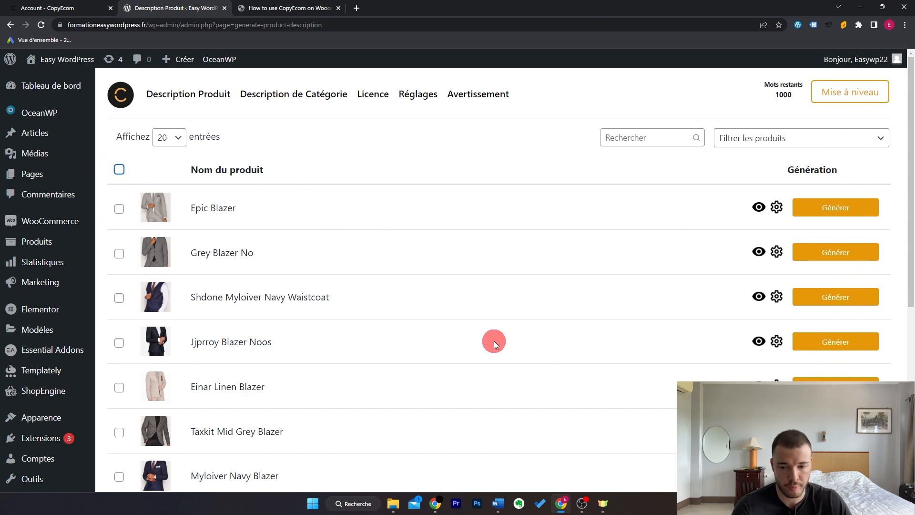
pyautogui.scroll(-3, 493, 341)
pyautogui.scroll(3, 494, 342)
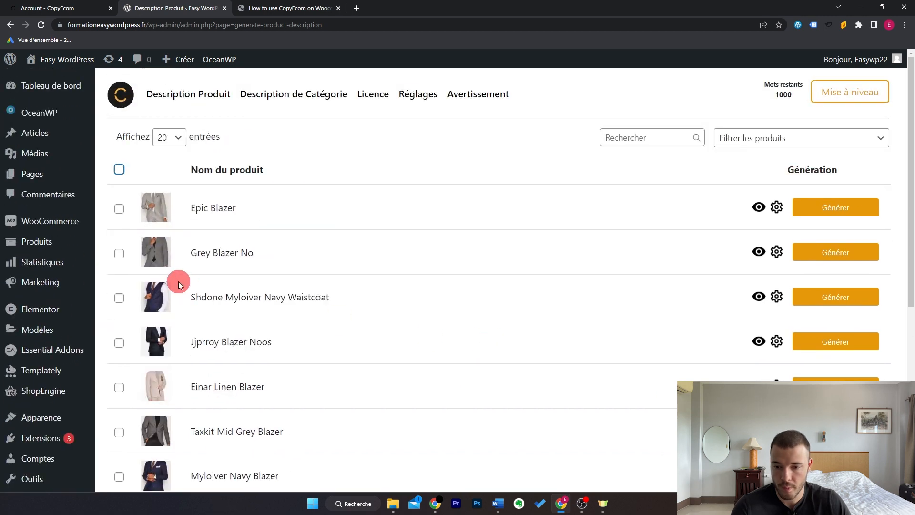
# Step: Select Grey Blazer No, Einar Linen Blazer and Ultra Skinny Fit Suit, and generate their descriptions in bulk
pyautogui.click(119, 253)
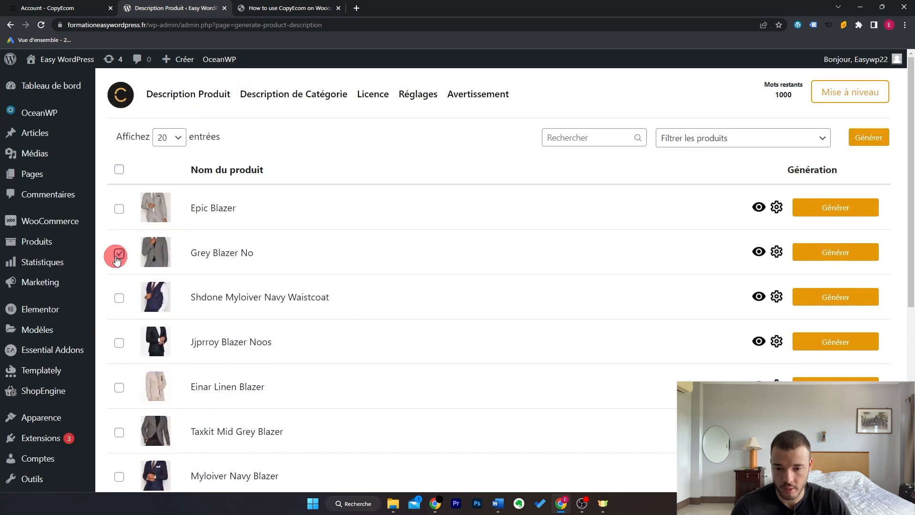
pyautogui.scroll(-3, 415, 273)
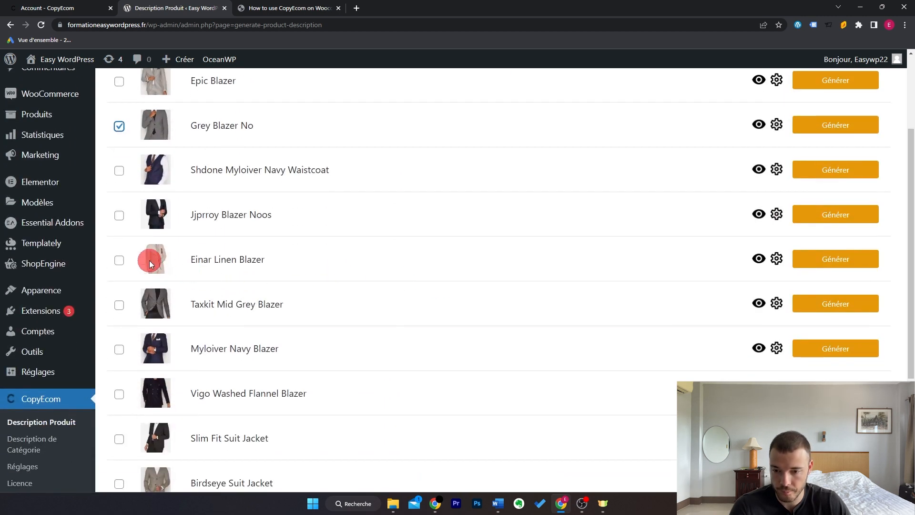
pyautogui.click(120, 263)
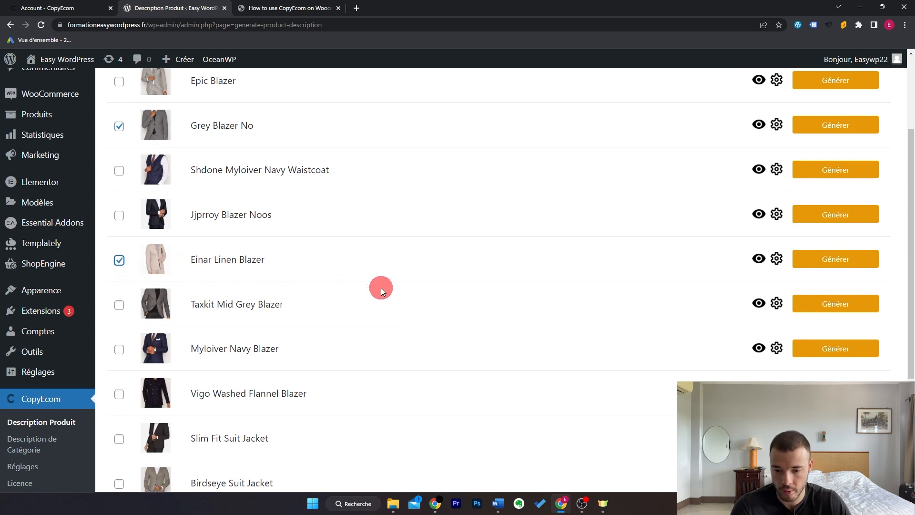
pyautogui.scroll(-3, 381, 287)
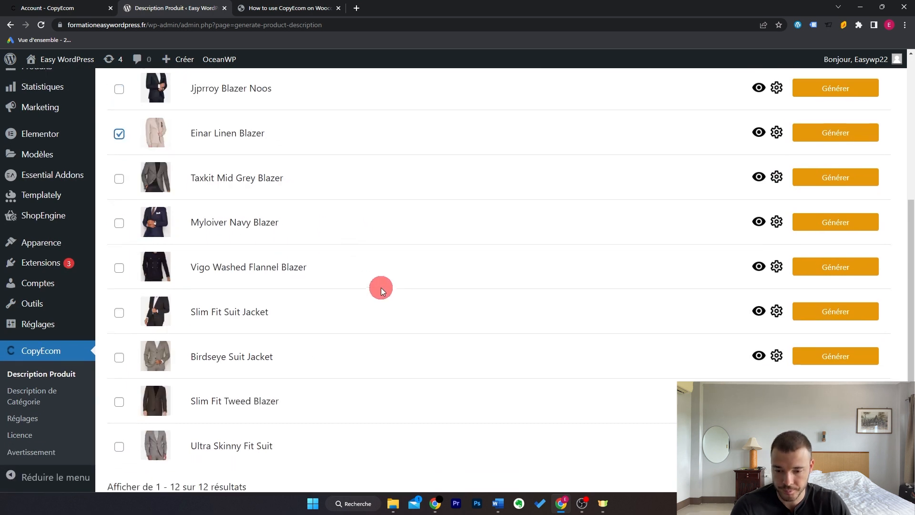
pyautogui.click(119, 446)
pyautogui.scroll(6, 539, 381)
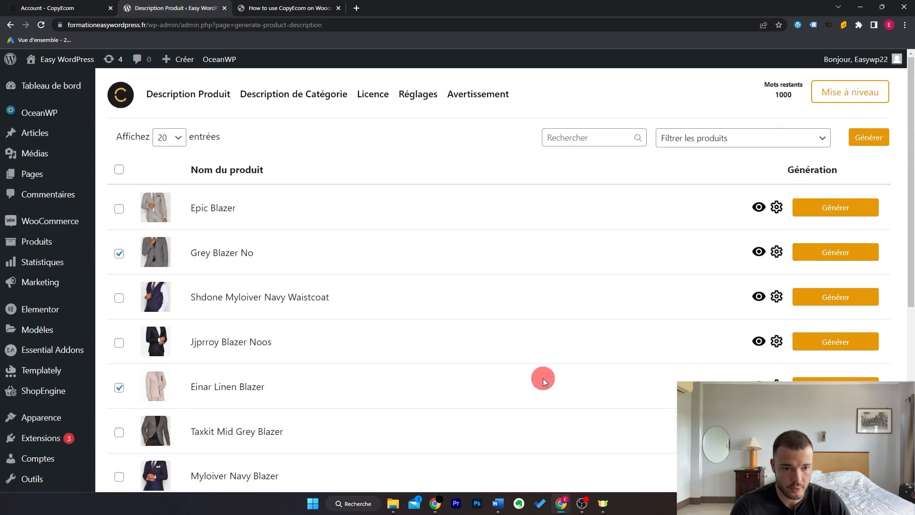
pyautogui.click(870, 137)
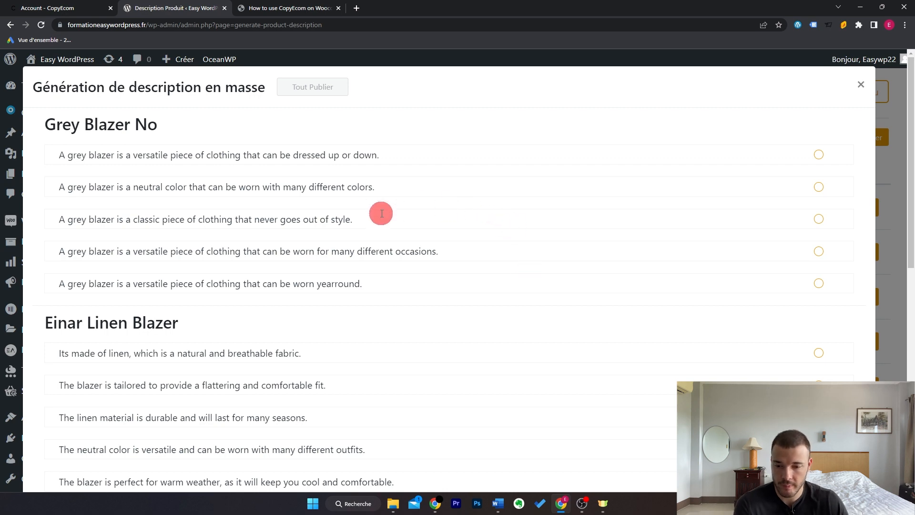
# Step: For Grey Blazer No, choose the proposal "A grey blazer is a neutral color that can be worn with many different colors" and publish its description
pyautogui.scroll(-1, 253, 331)
pyautogui.scroll(1, 449, 263)
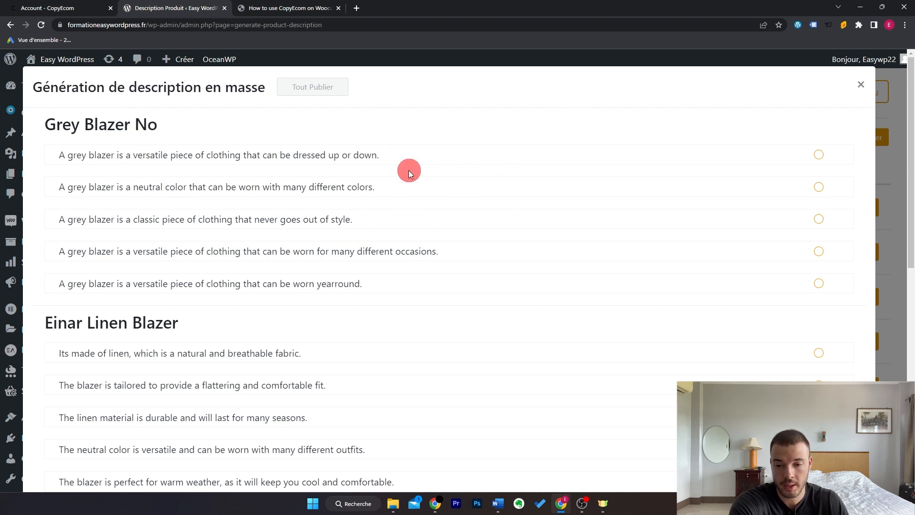
pyautogui.scroll(-1, 409, 170)
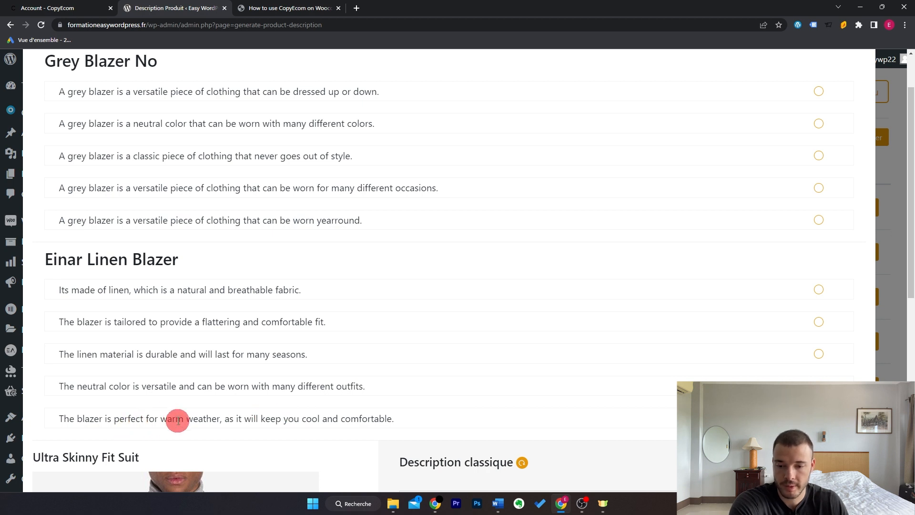
pyautogui.scroll(2, 456, 286)
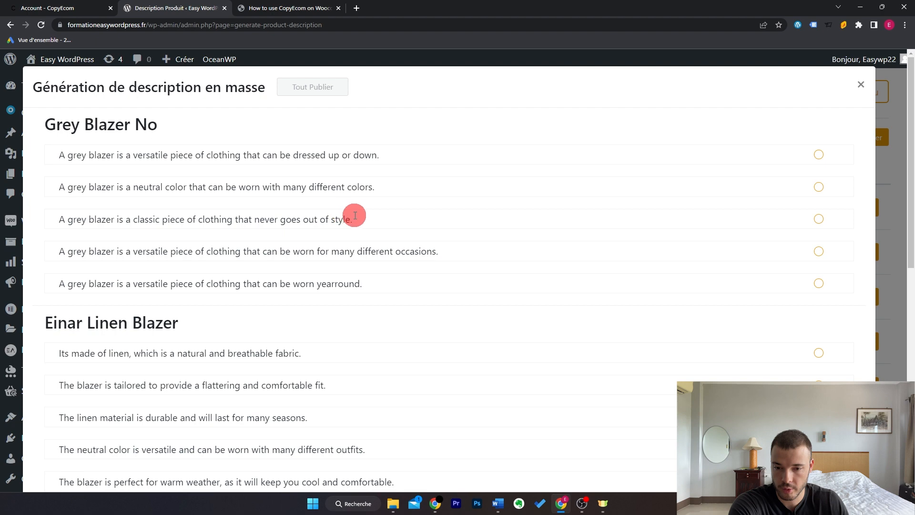
pyautogui.moveTo(376, 188); pyautogui.dragTo(58, 187)
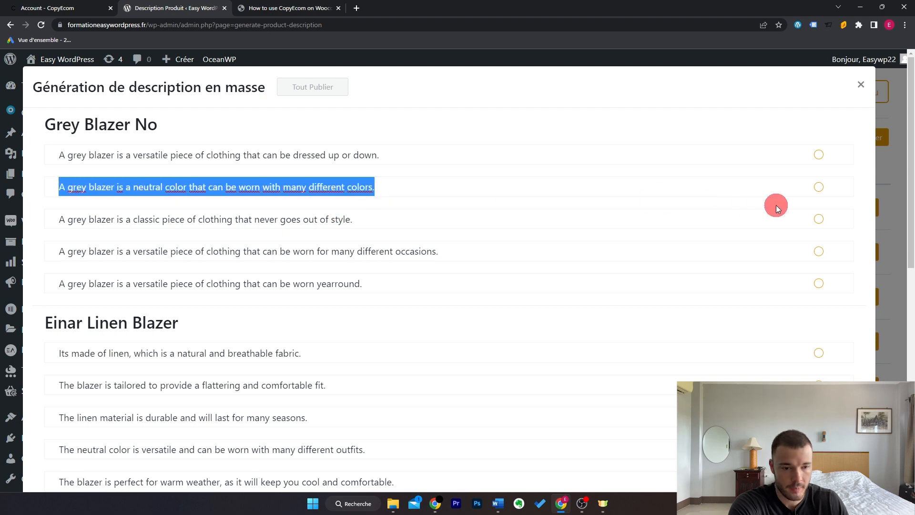
pyautogui.click(818, 188)
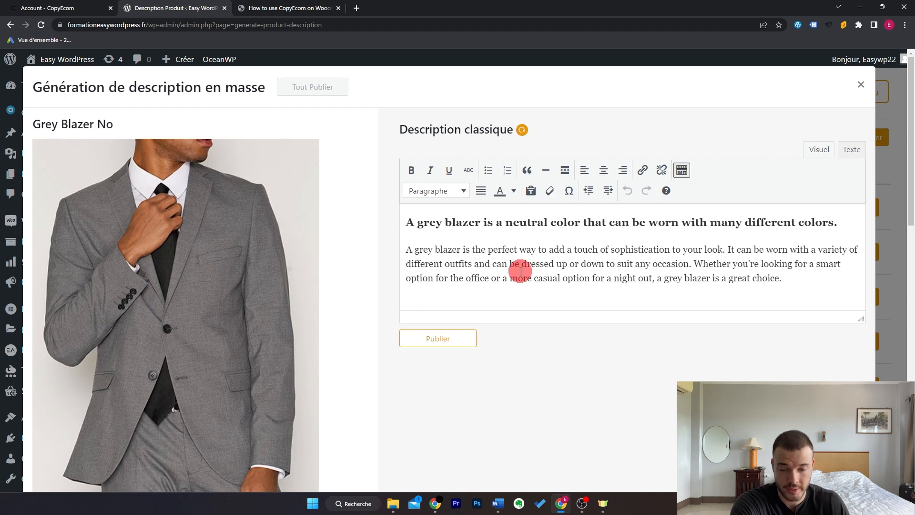
pyautogui.click(439, 339)
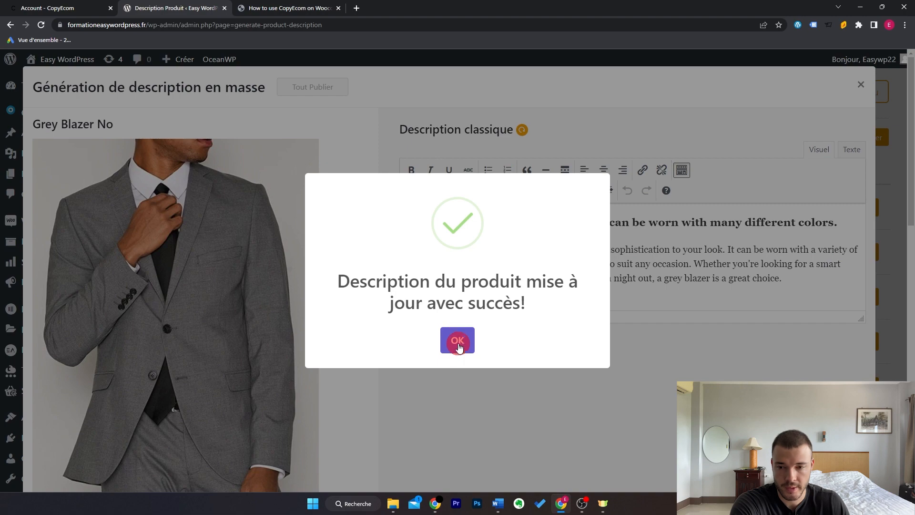
pyautogui.click(458, 339)
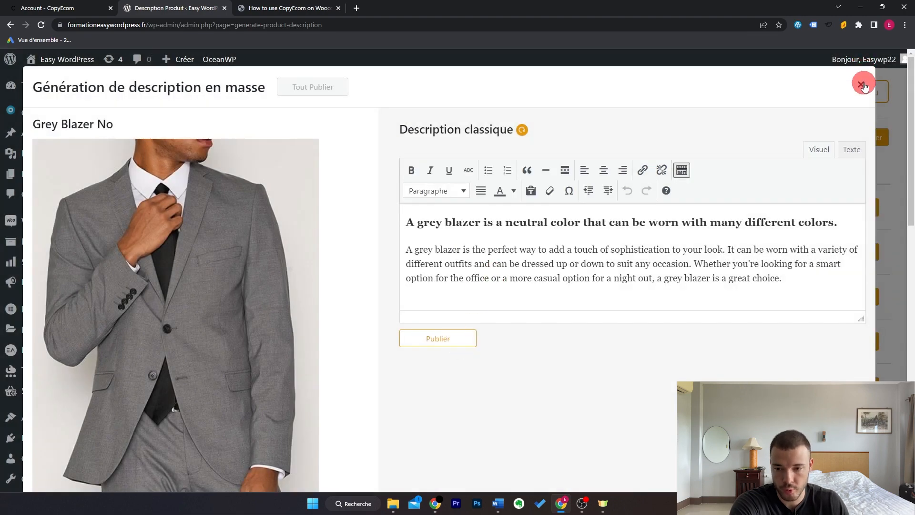
# Step: Close the bulk generation window and view the Grey Blazer No product page on the shop site to check its published description
pyautogui.click(862, 82)
pyautogui.click(71, 244)
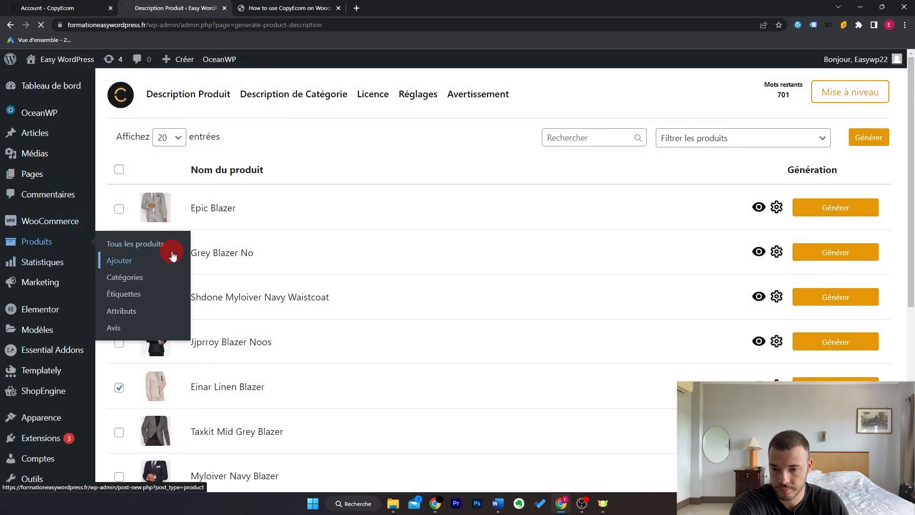
pyautogui.middleClick(224, 346)
pyautogui.click(249, 7)
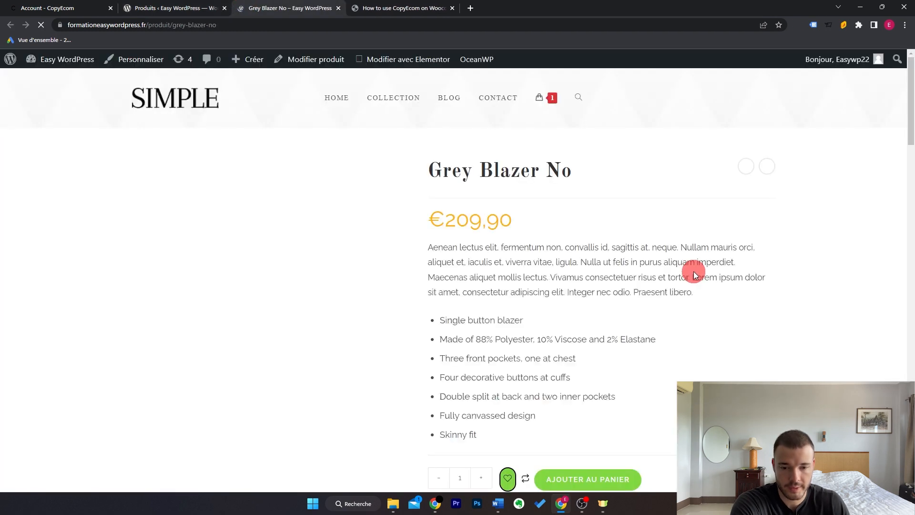
pyautogui.scroll(-9, 693, 271)
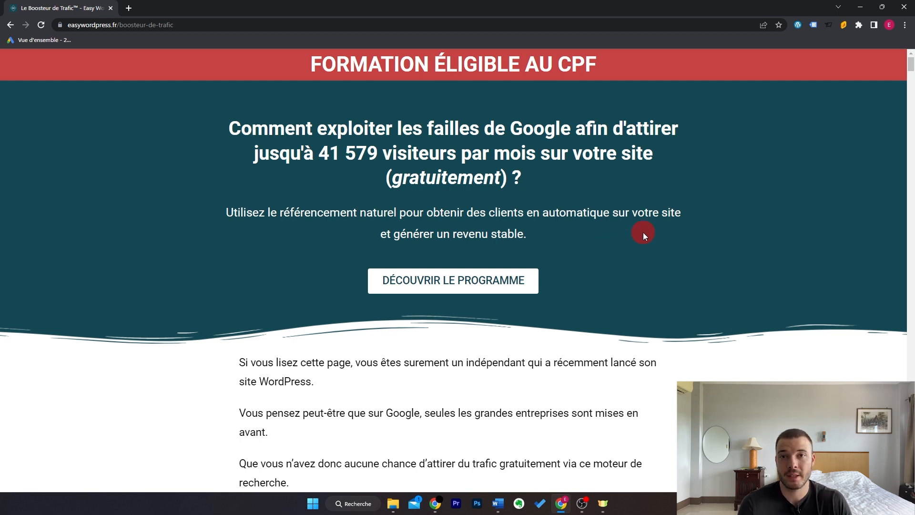
# Step: Look through the Module 1, Module 2 and free bonus sections of the Boosteur de Trafic training page
pyautogui.scroll(-15, 643, 233)
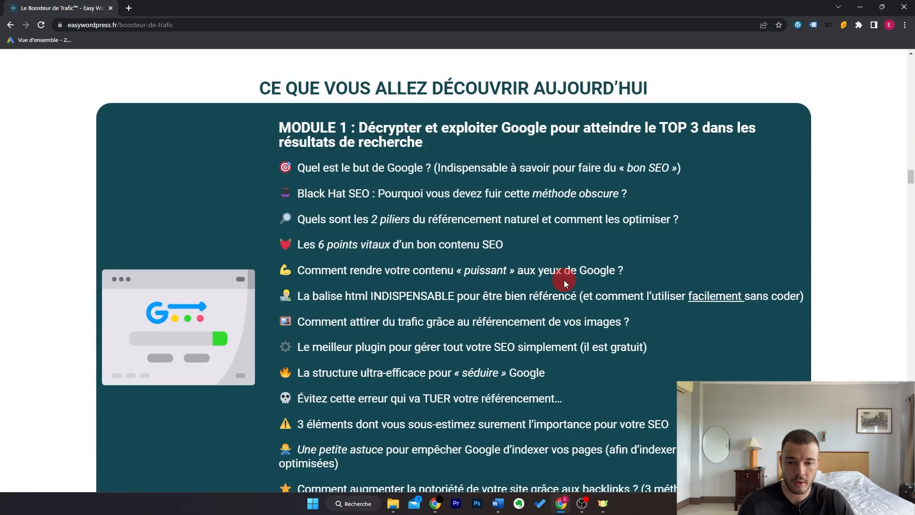
pyautogui.scroll(-8, 504, 262)
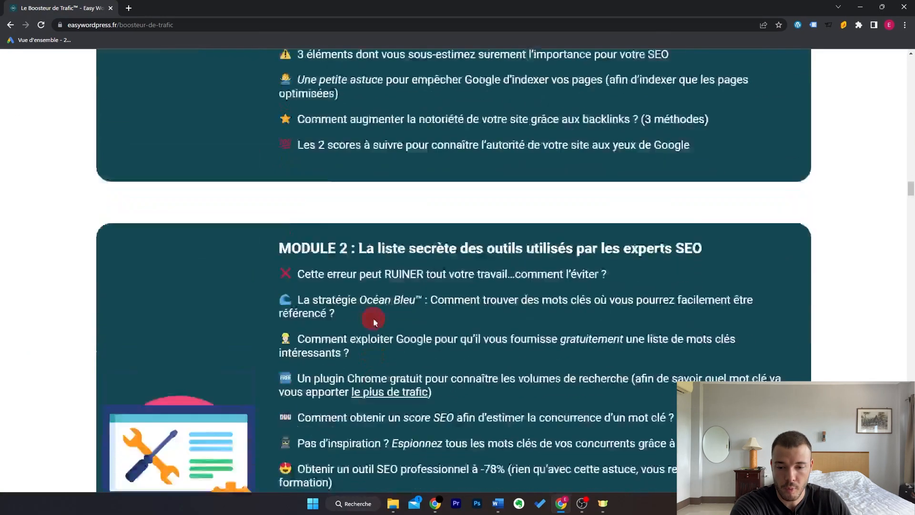
pyautogui.scroll(-10, 520, 296)
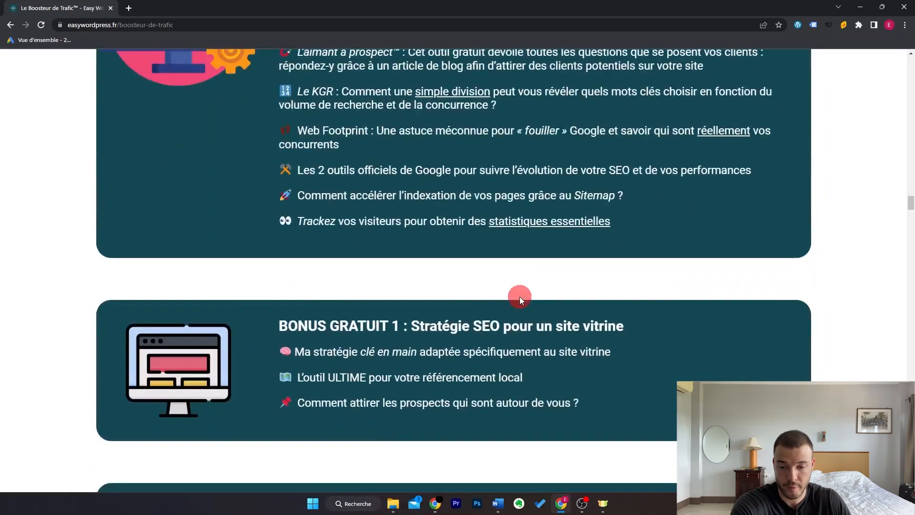
pyautogui.scroll(5, 519, 297)
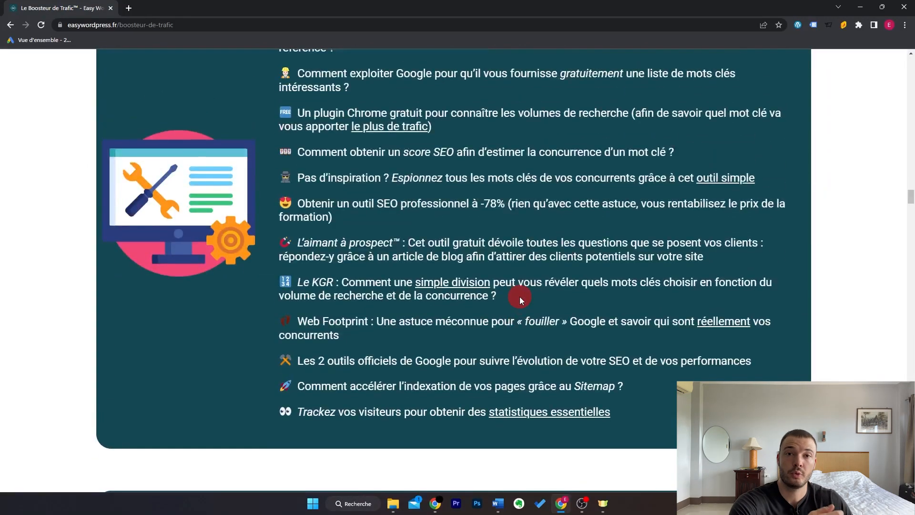